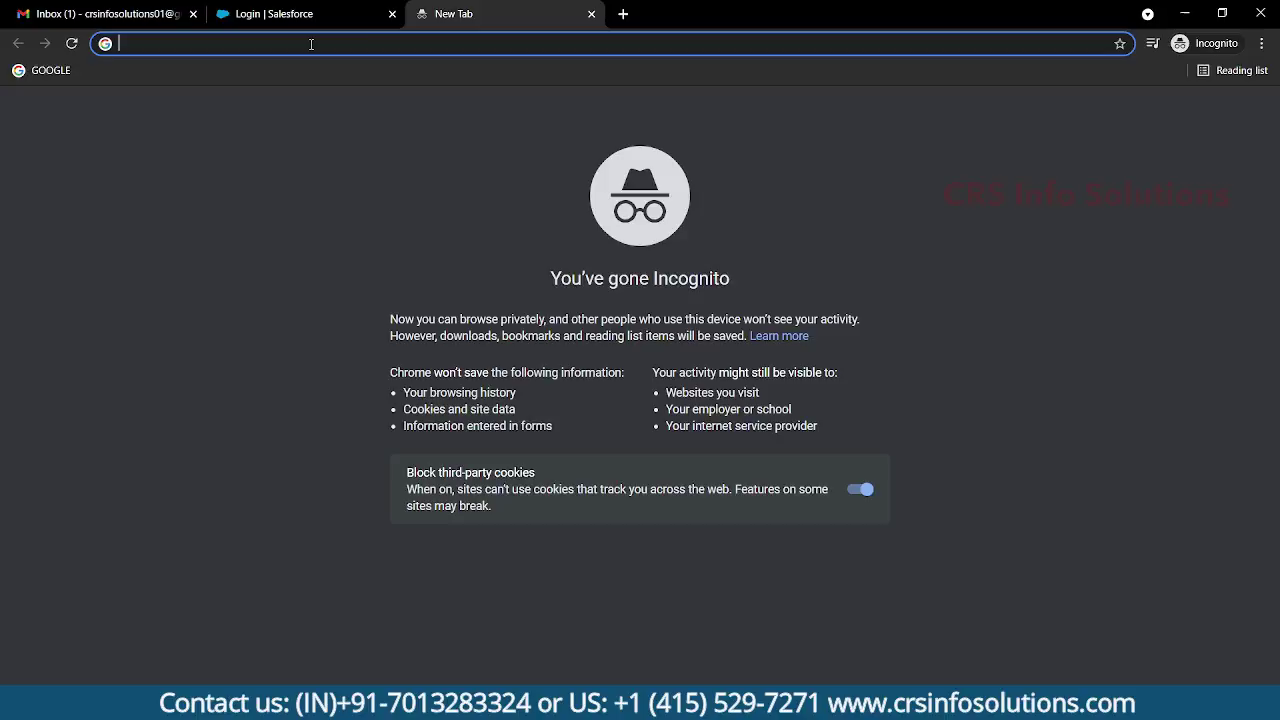
Go to developer.salesforce.com and open the Developer Edition signup form.
type("deloper")
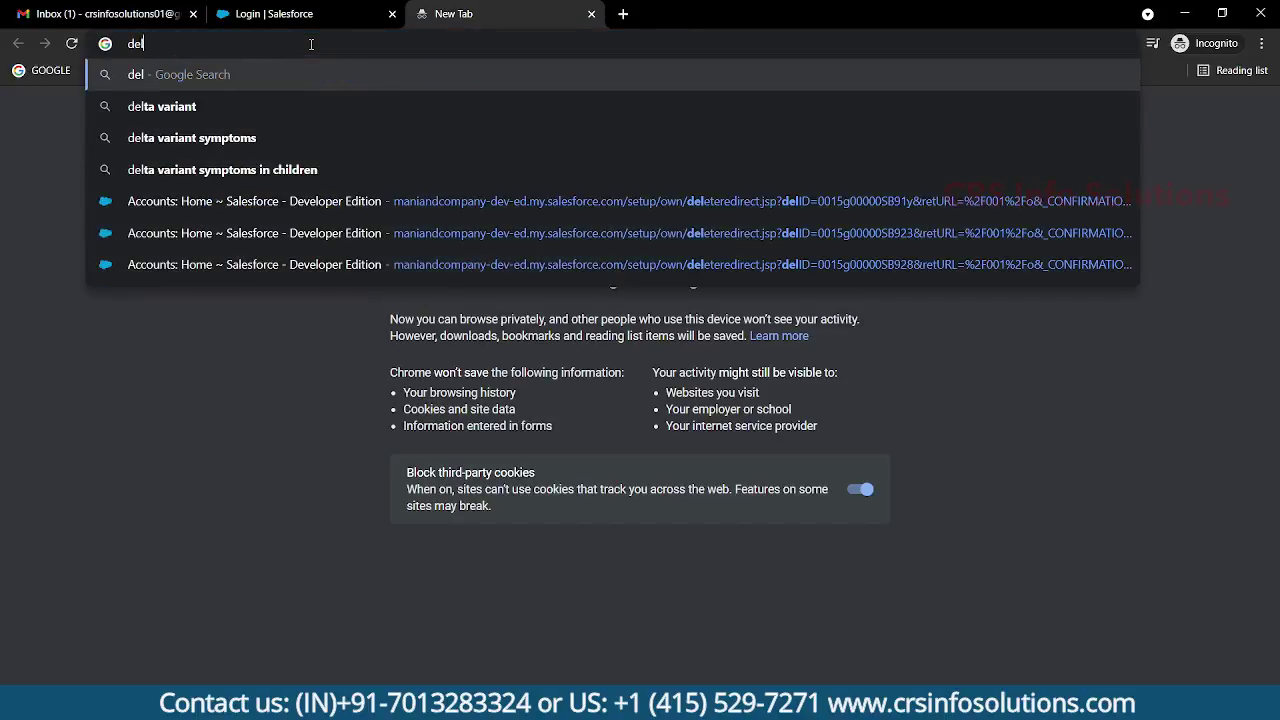
key("BackSpace")
key("BackSpace")
key("BackSpace")
key("BackSpace")
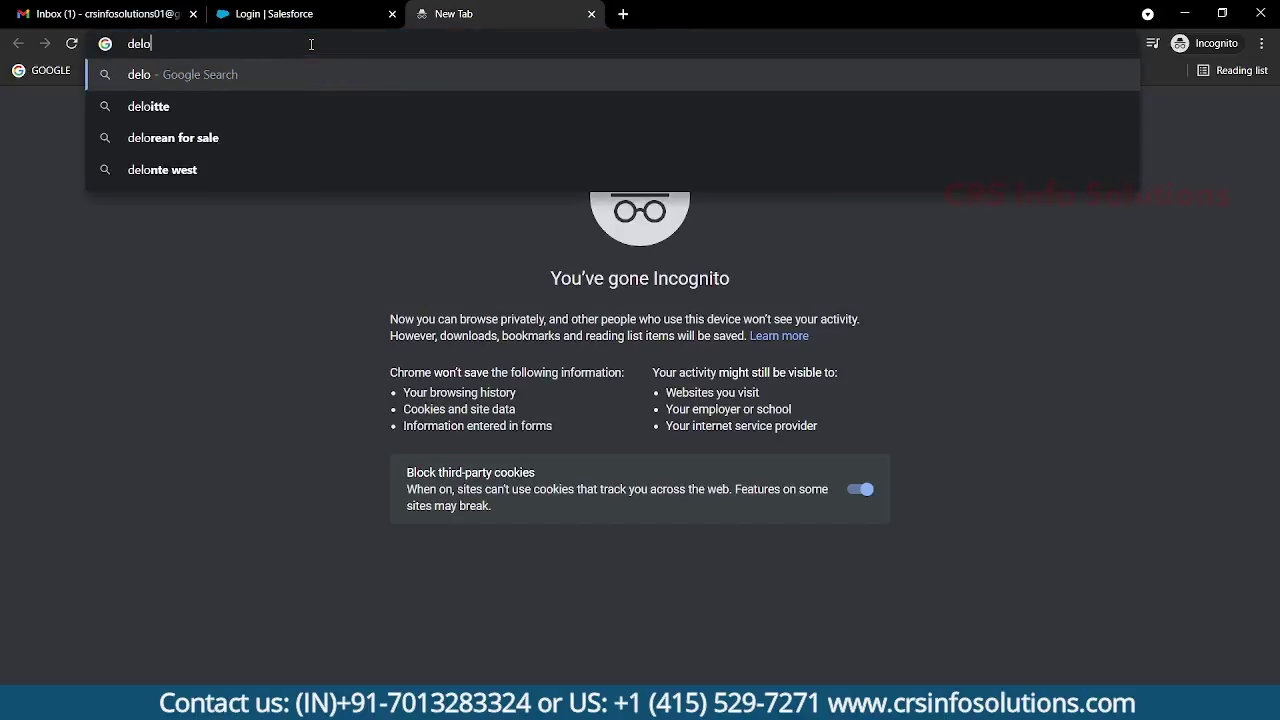
type("ev")
key("BackSpace")
key("BackSpace")
key("BackSpace")
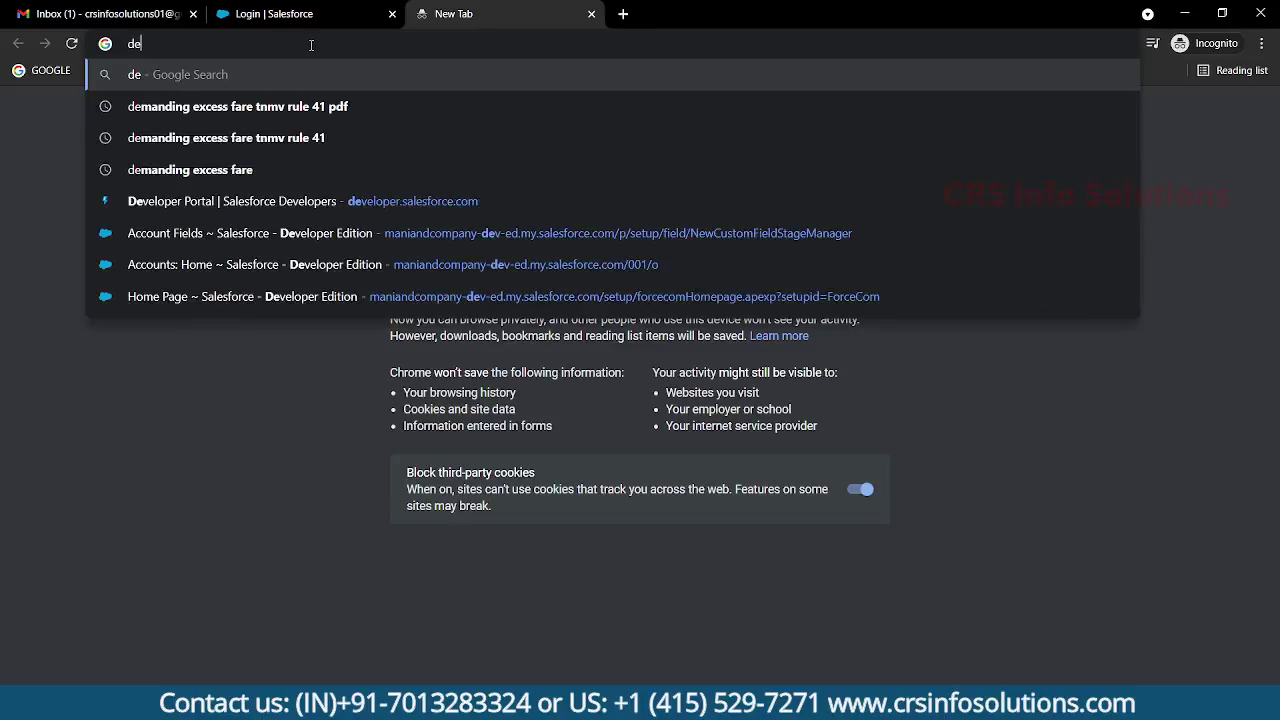
type("vel")
key("Right")
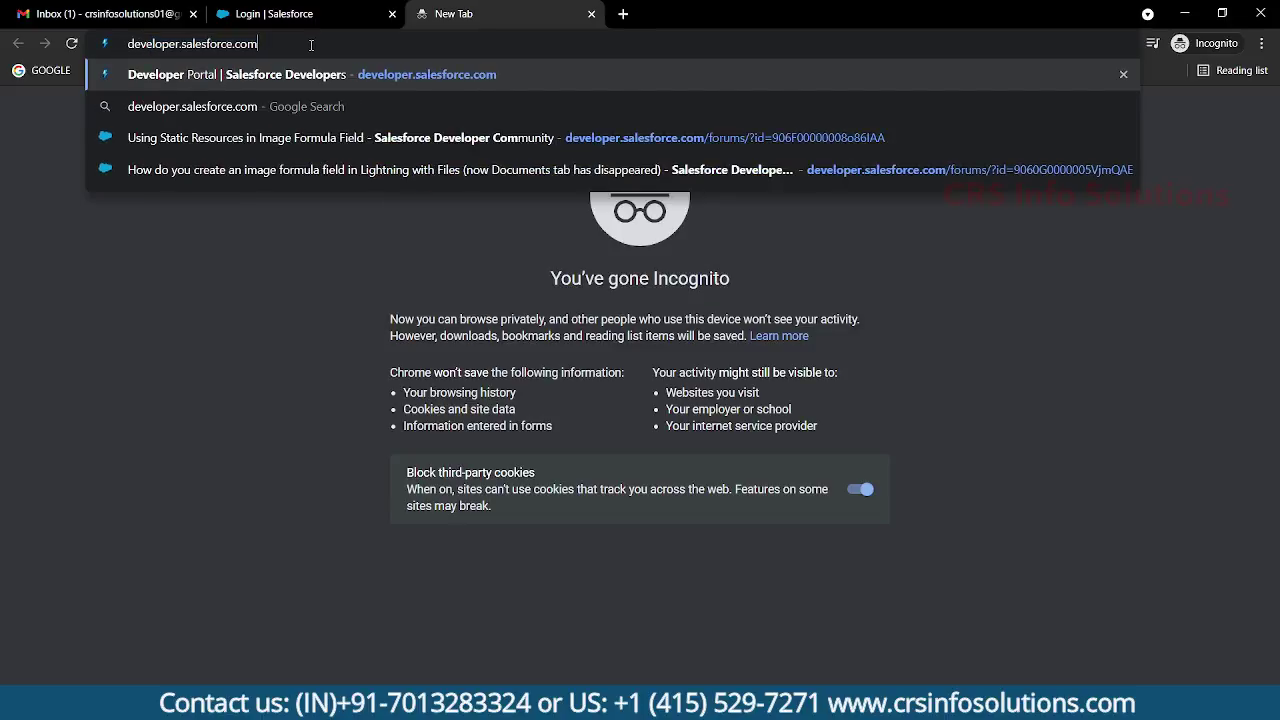
key("Return")
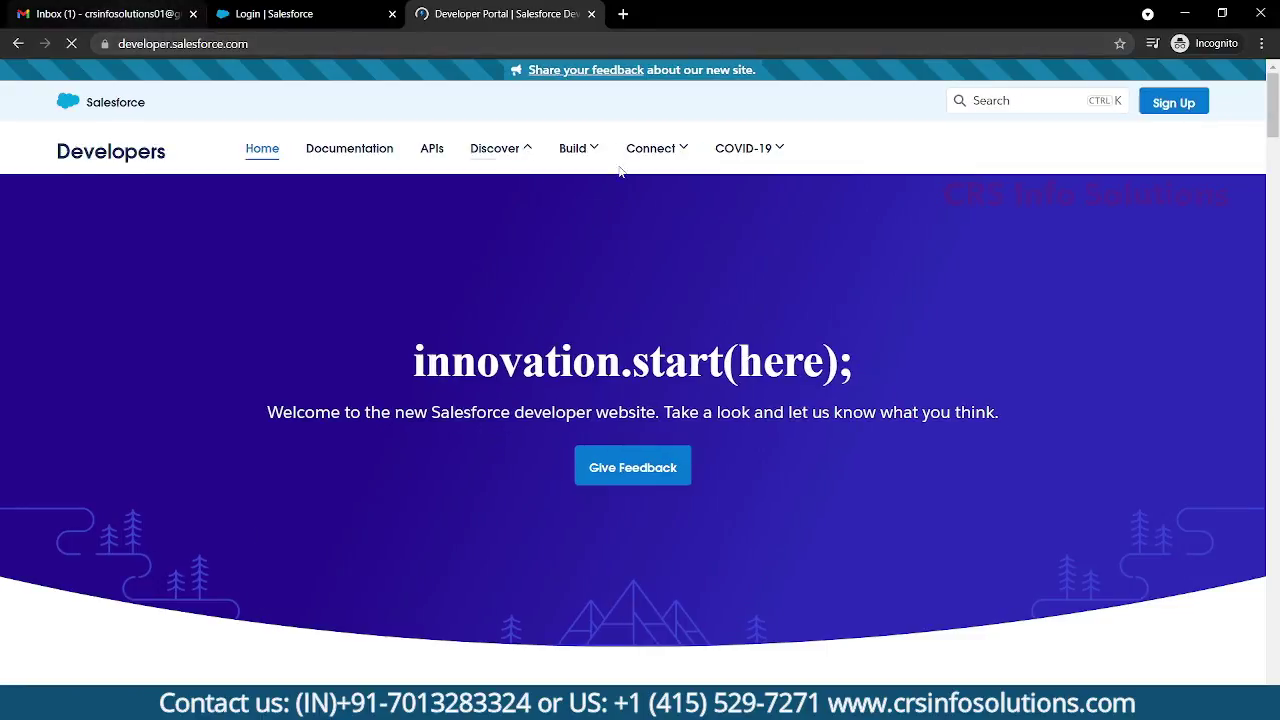
left_click(1176, 105)
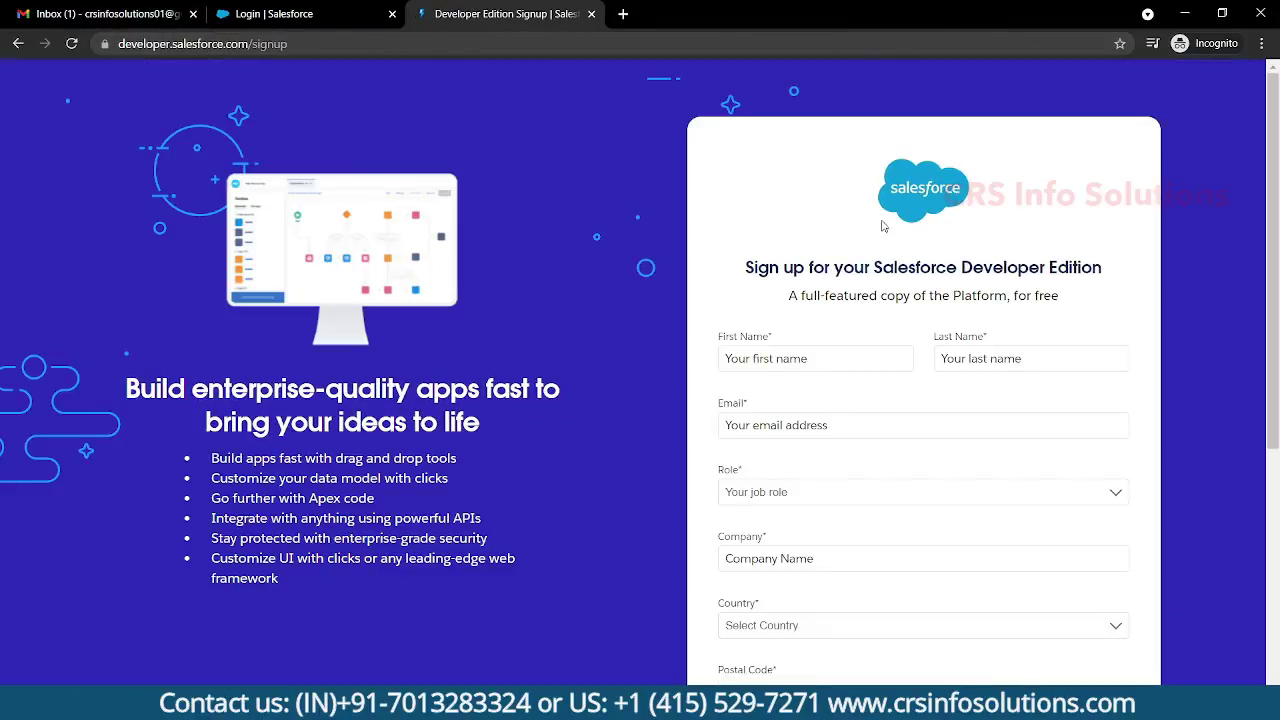
Enter the first and last name on the signup form, then switch to the Gmail inbox.
scroll(587, 172, "down", 1)
left_click(762, 274)
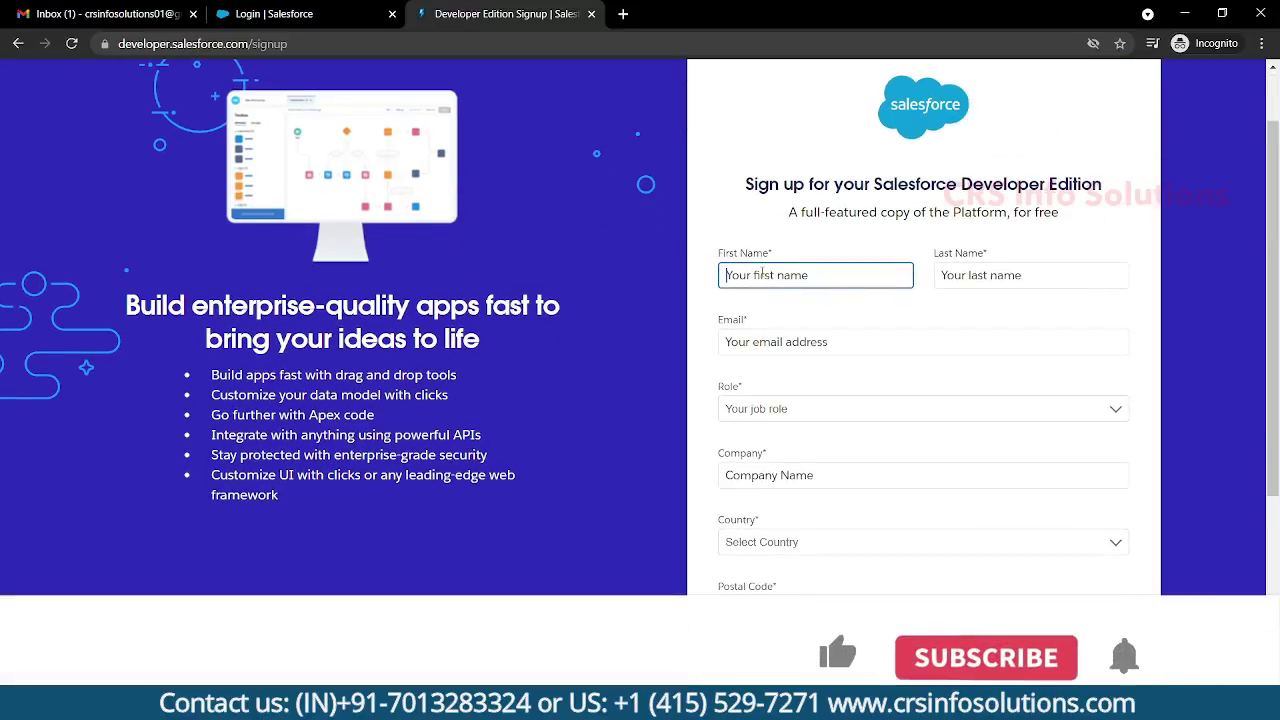
type("CR")
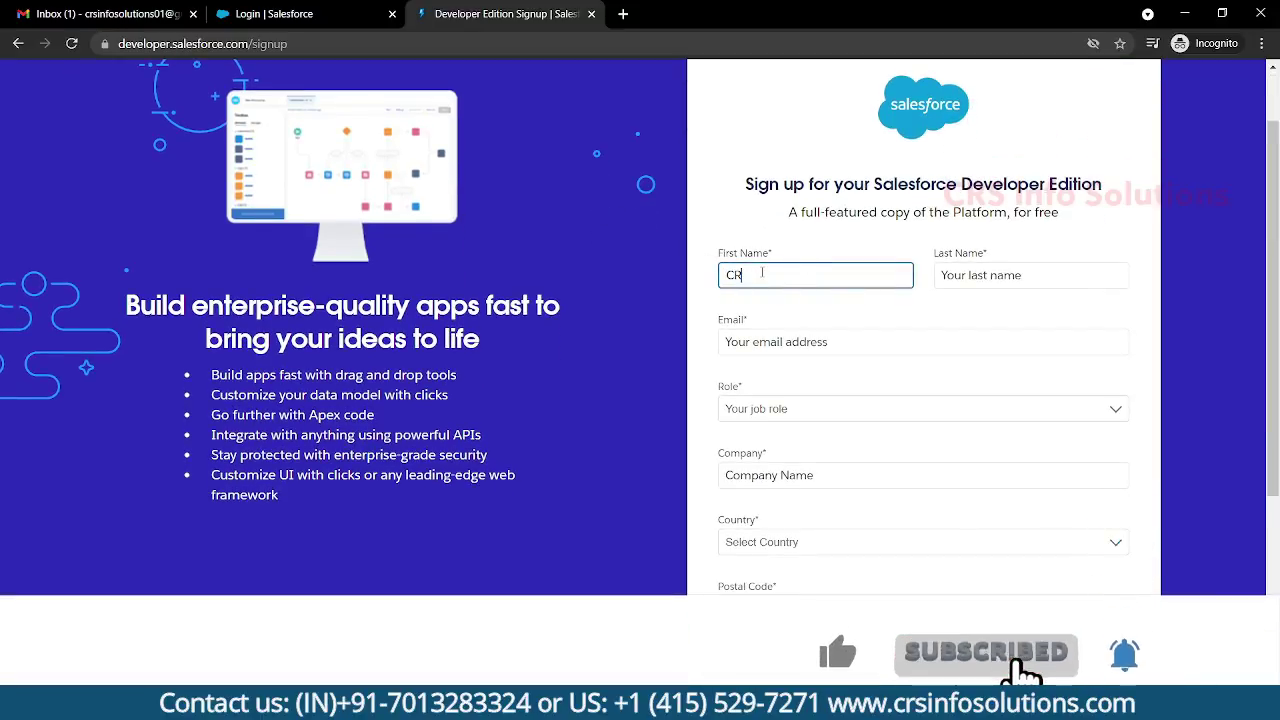
type("S")
key("Tab")
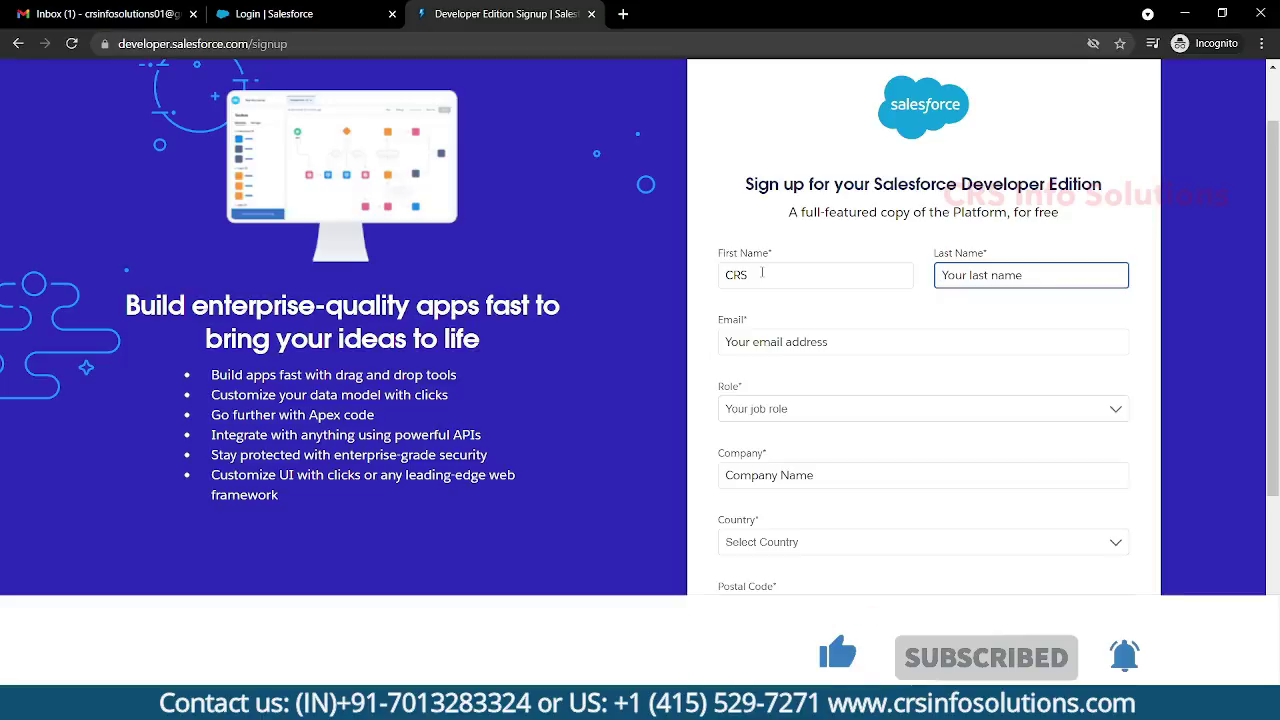
type("IN")
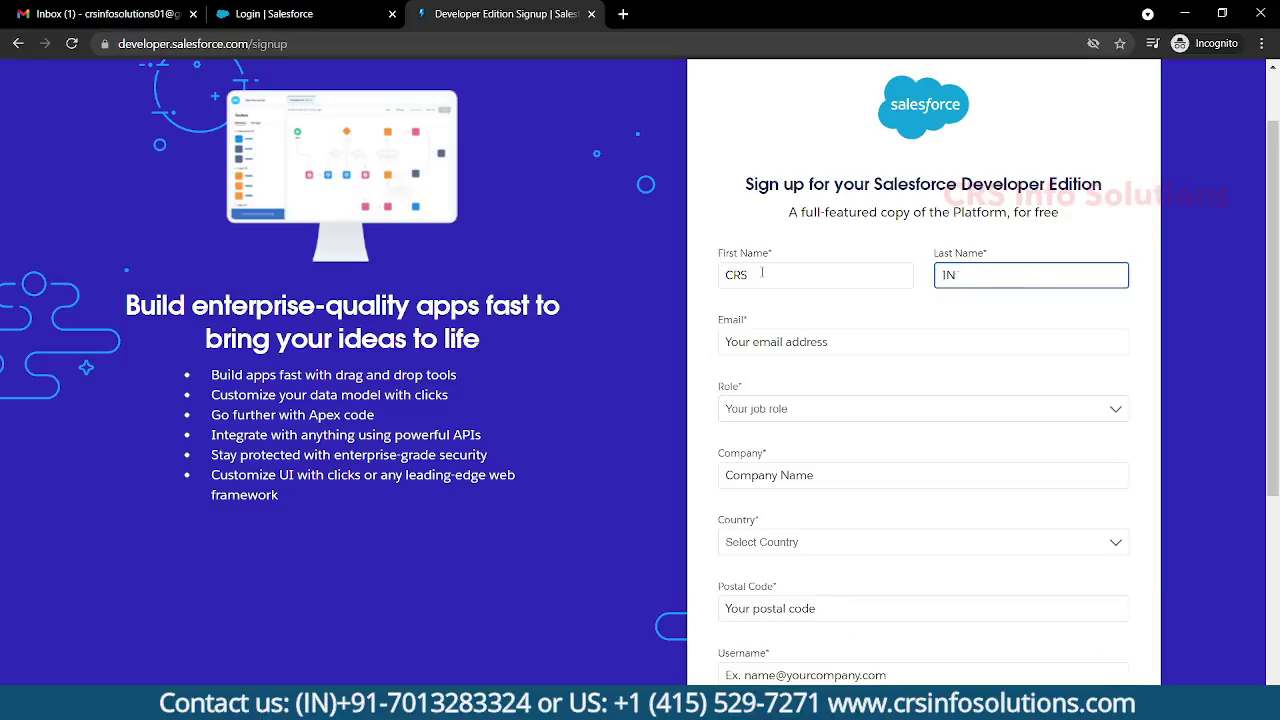
type("FO SOL")
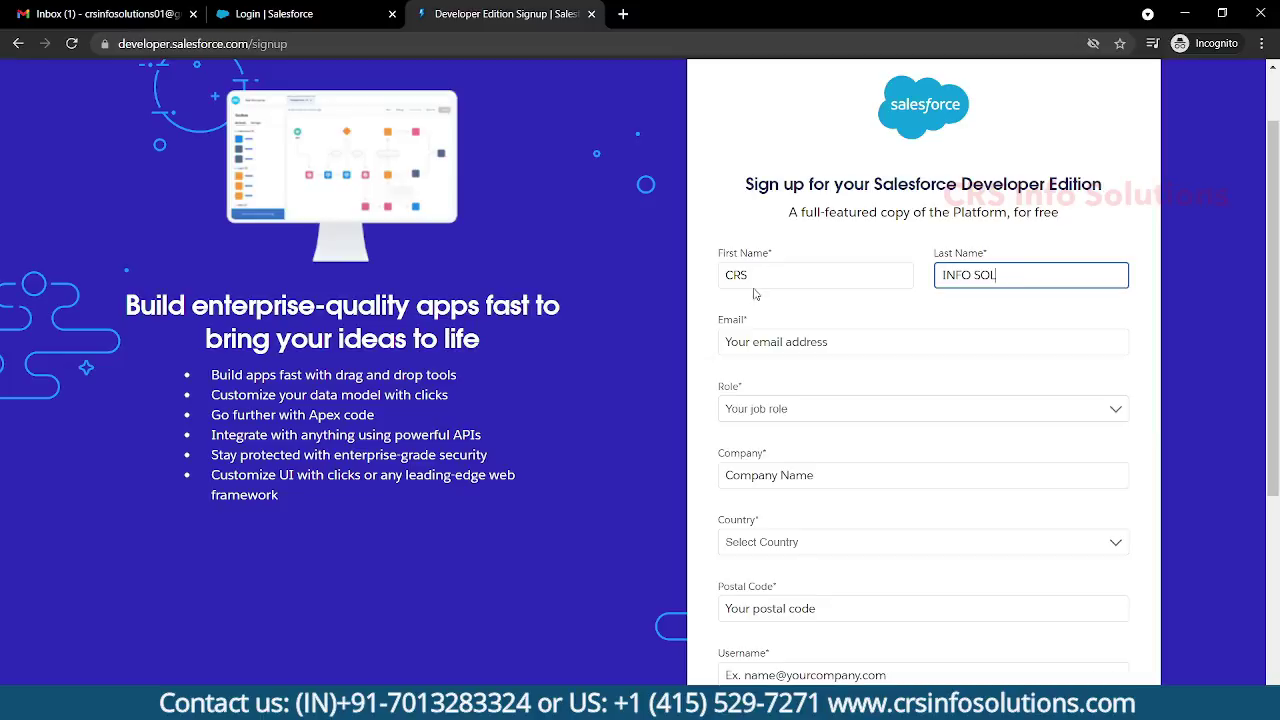
left_click(123, 20)
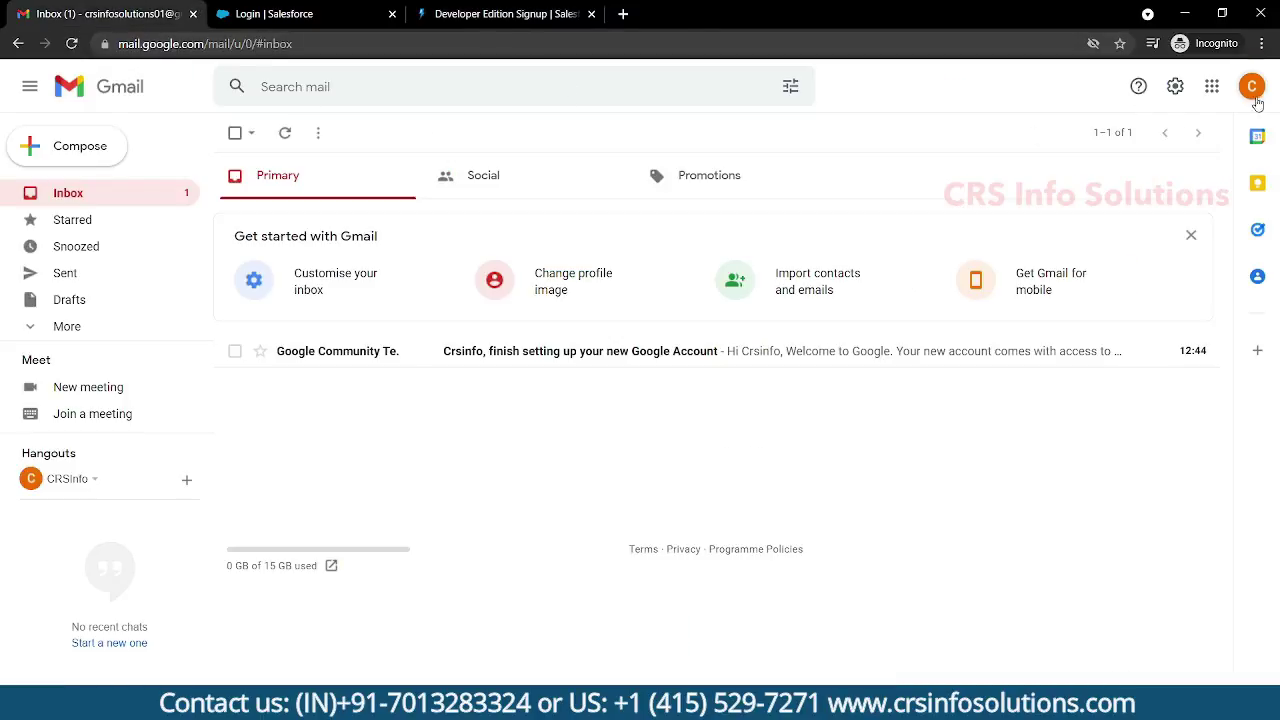
Copy the Gmail account's email address into the signup form's Email field.
left_click(1252, 88)
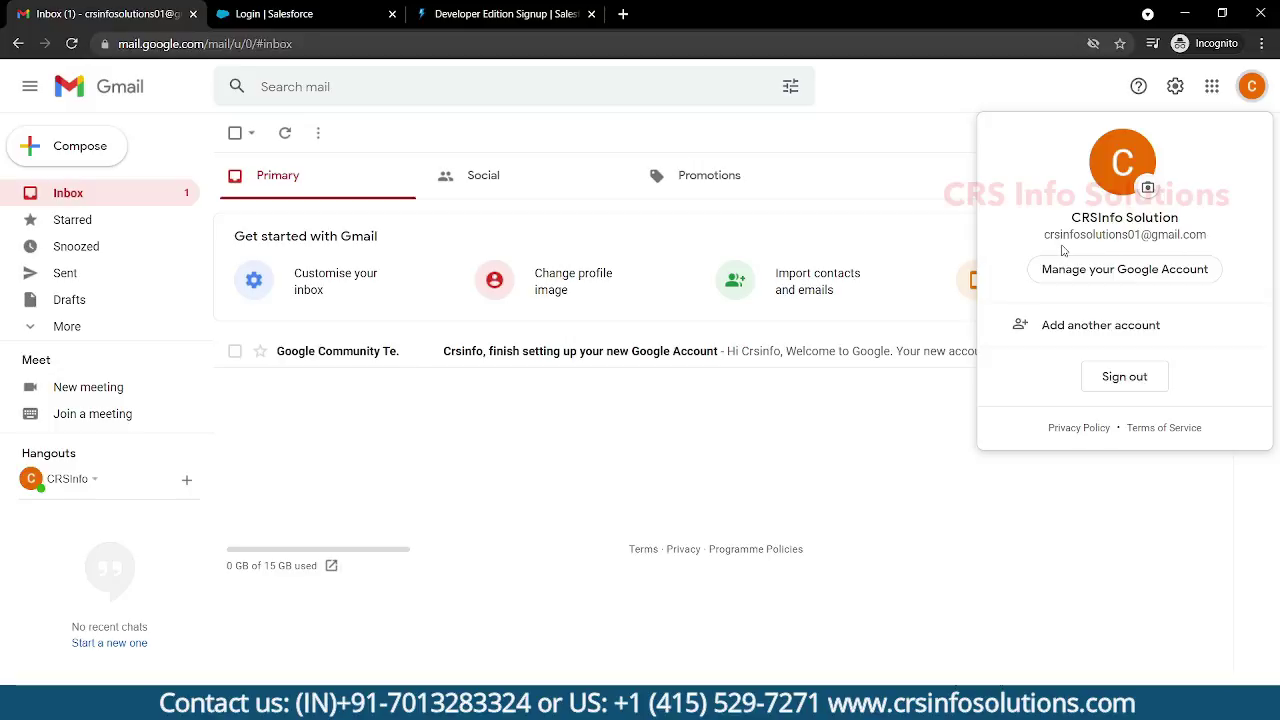
triple_click(1062, 240)
key("Escape")
left_click(508, 14)
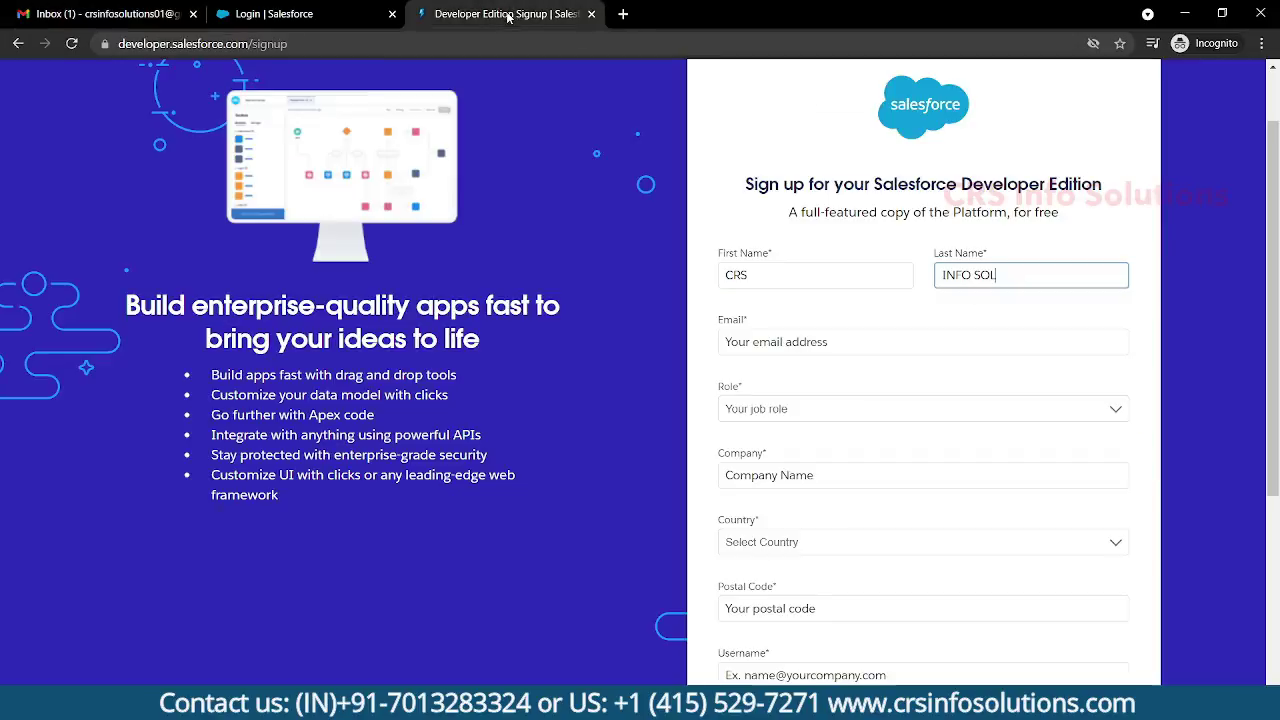
key("Tab")
type("LifeTime")
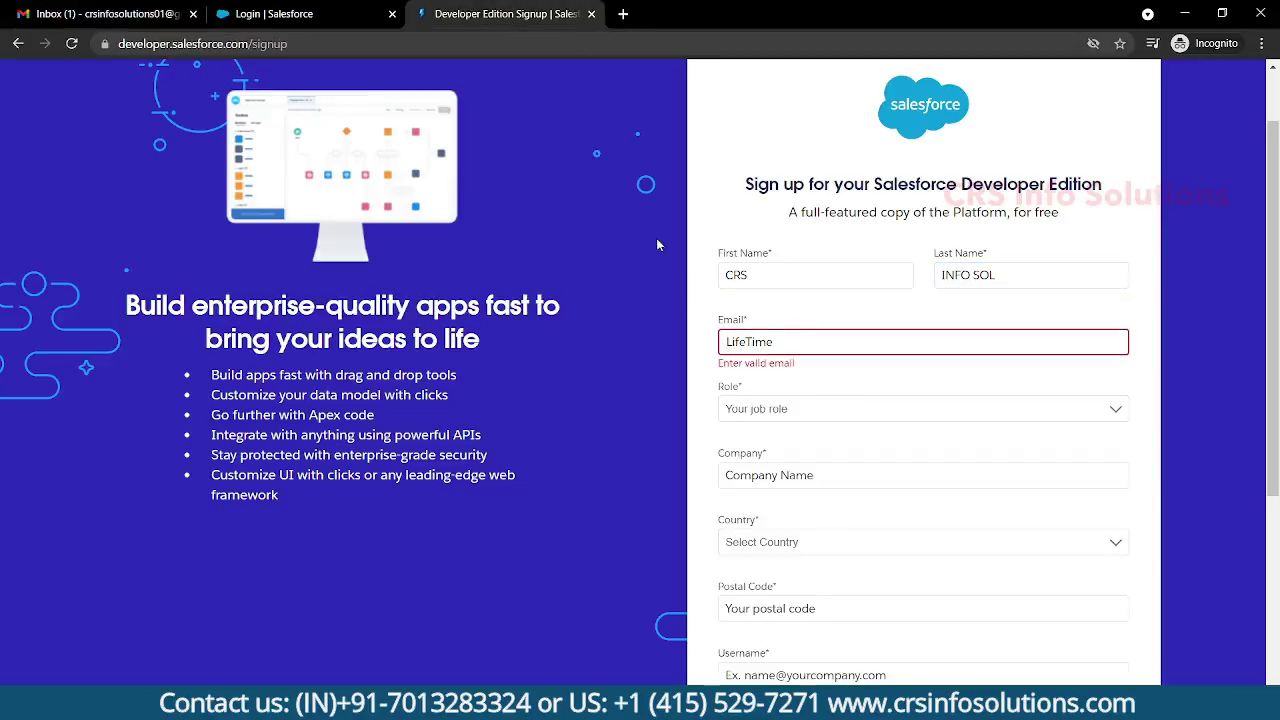
left_click(100, 14)
left_click(1252, 86)
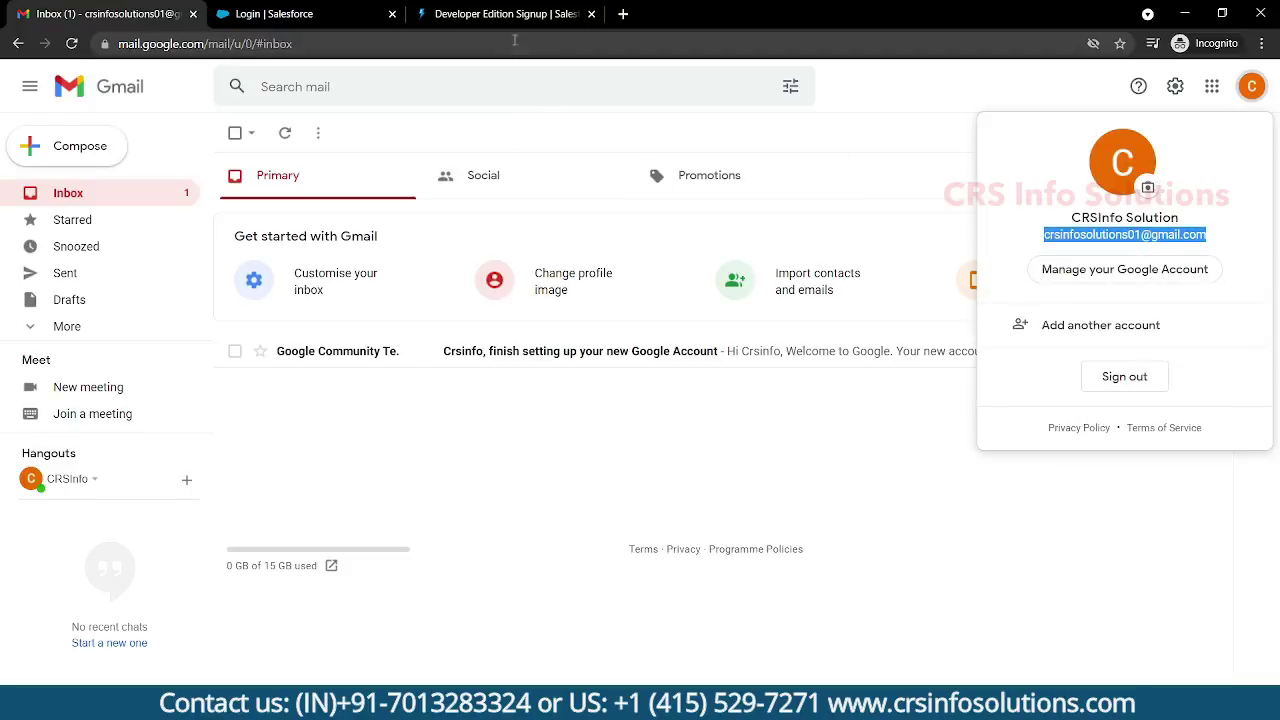
left_click(508, 14)
double_click(785, 341)
key("ctrl+v")
Set the signup form's Role to Developer and Company to CRS.
scroll(770, 300, "down", 2)
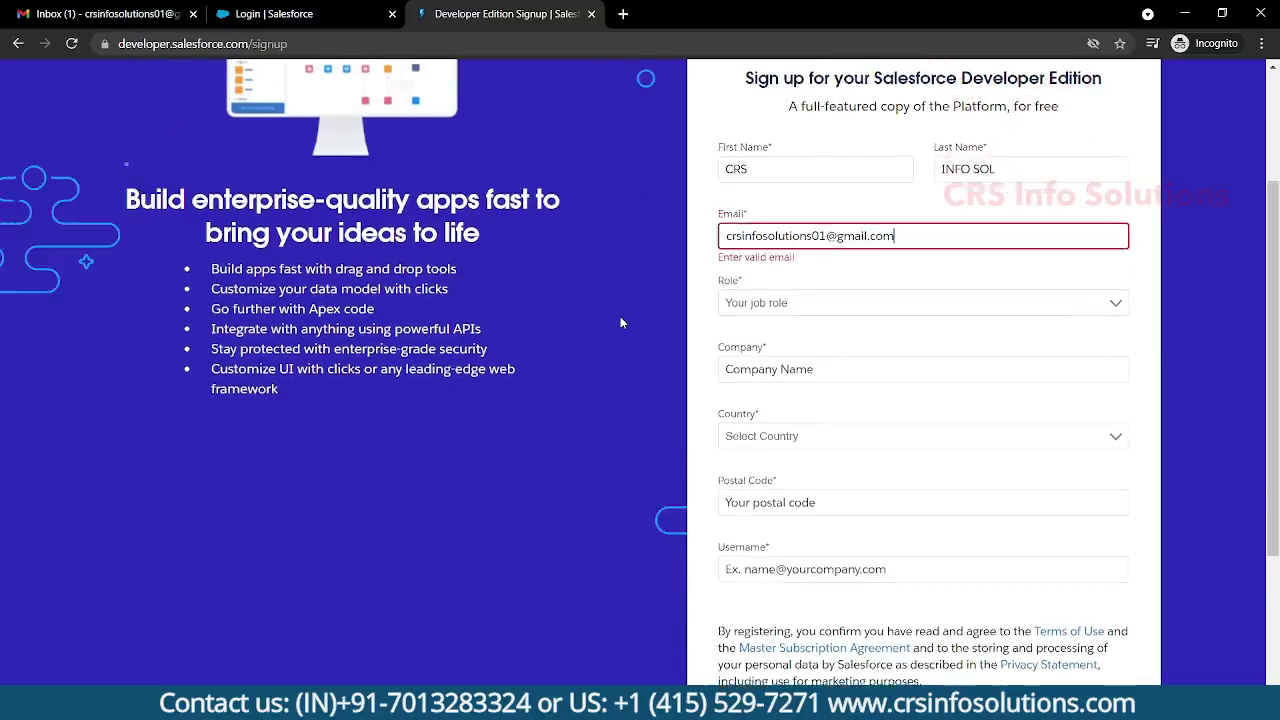
key("Tab")
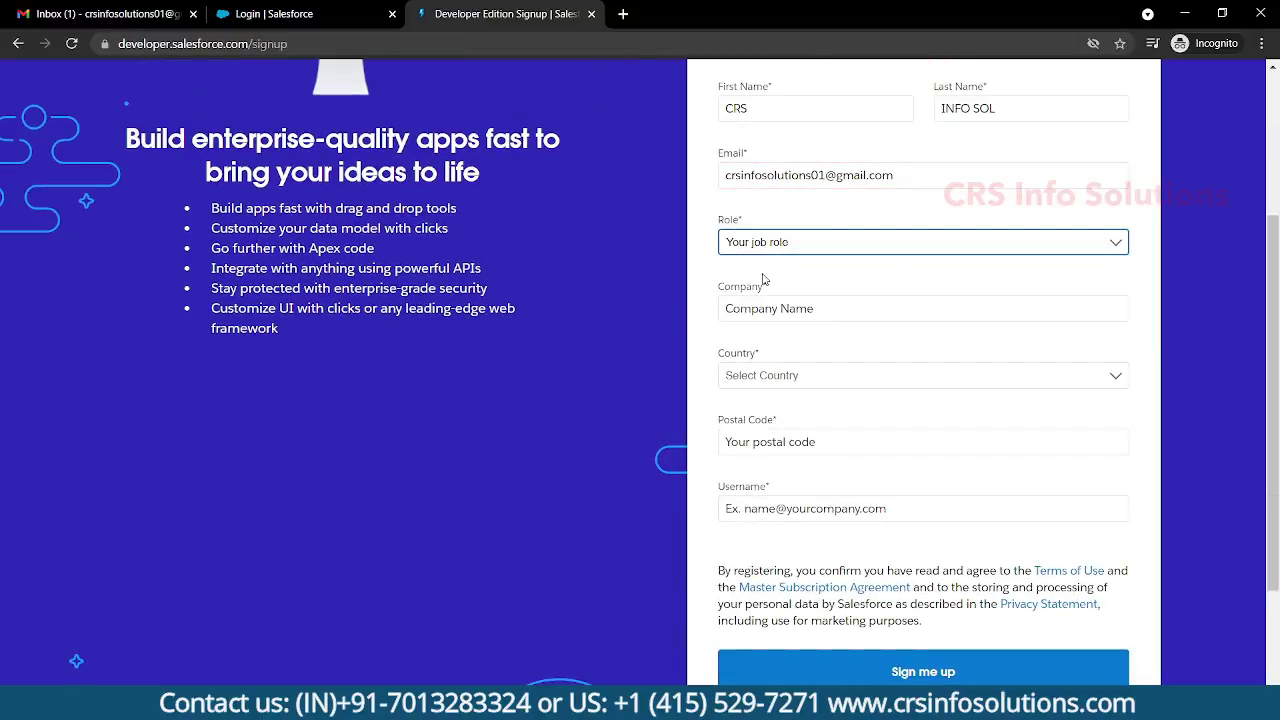
key("Down")
left_click(789, 309)
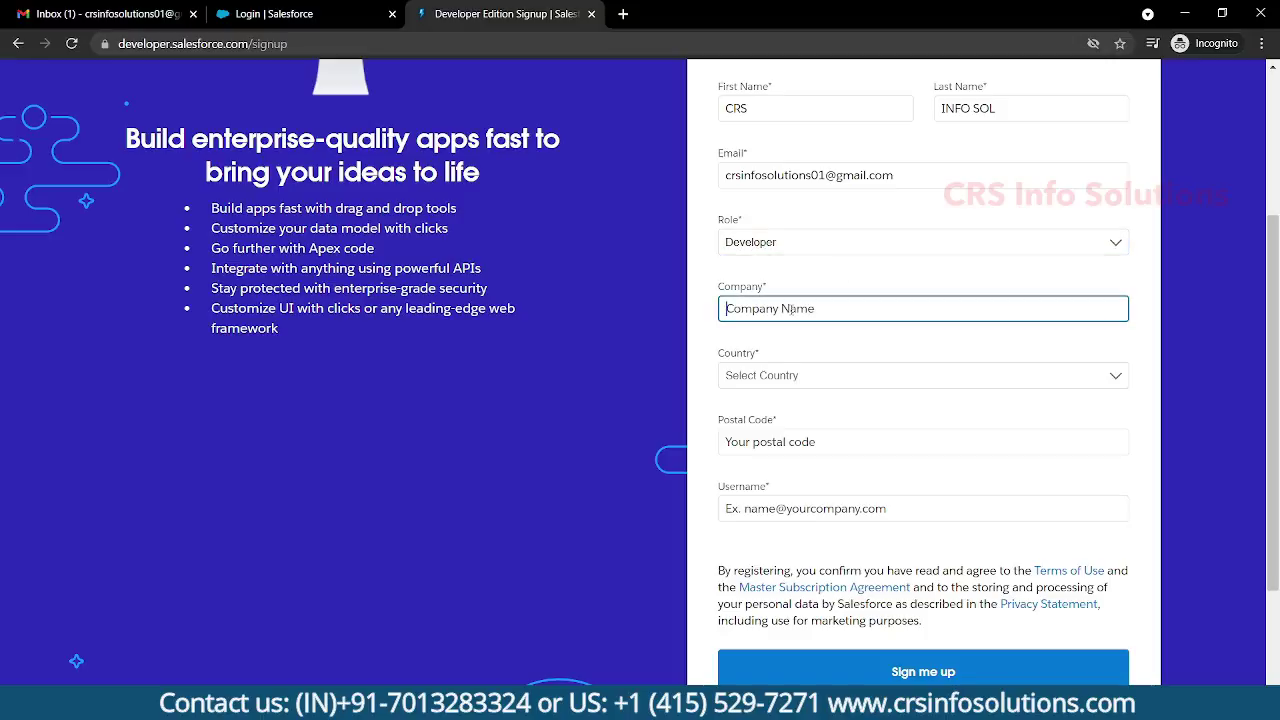
type("R")
key("BackSpace")
type("CRS")
Choose India as the country and enter the postal code.
scroll(778, 302, "down", 2)
left_click(776, 209)
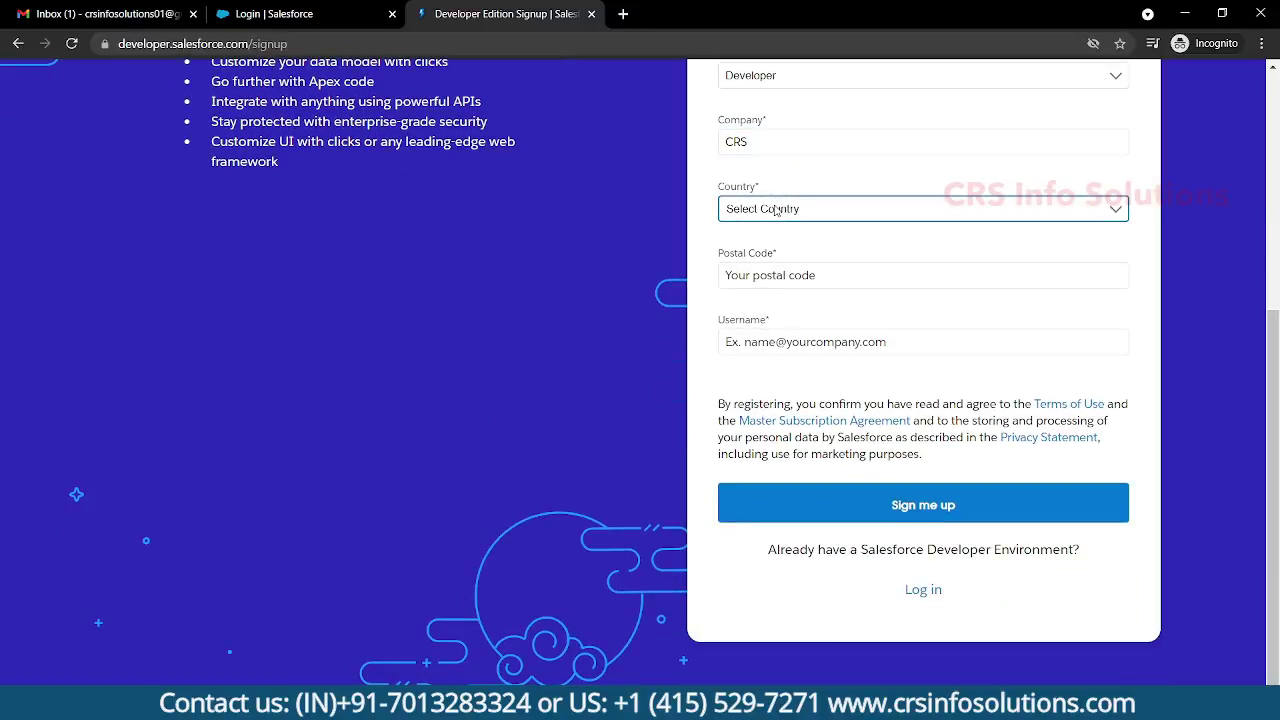
type("India")
left_click(782, 274)
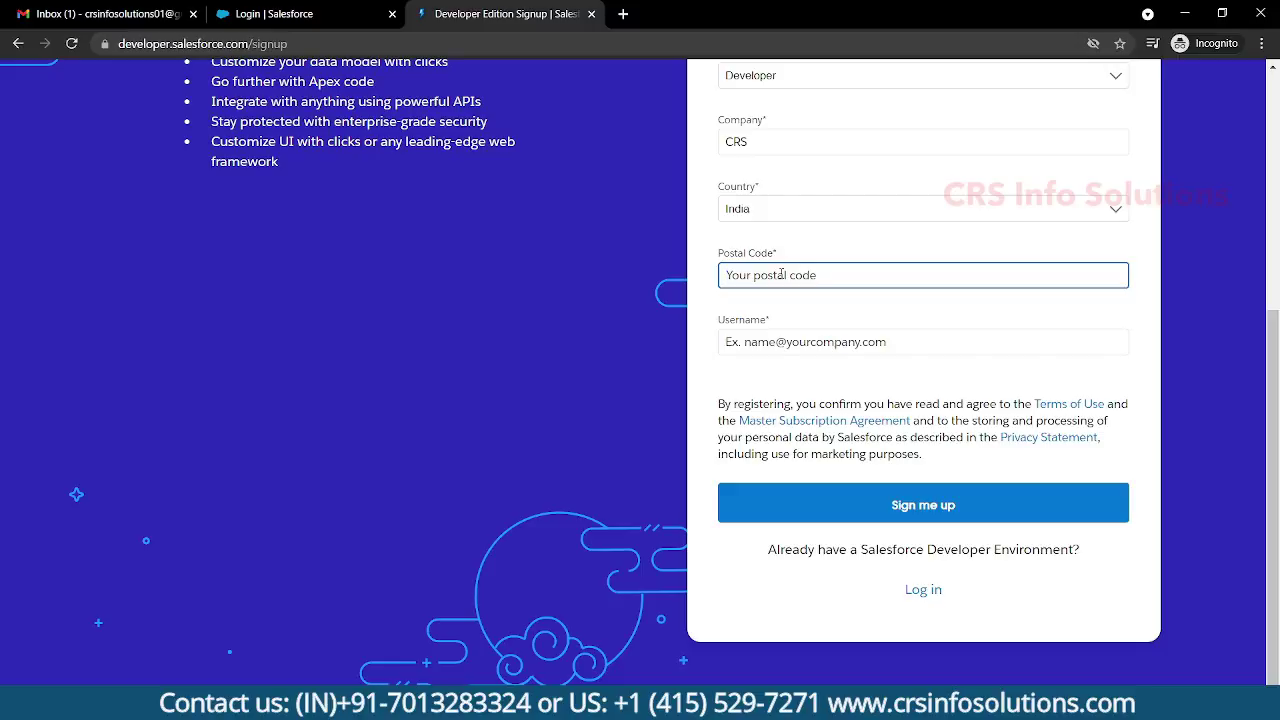
type("5600078")
left_click(782, 341)
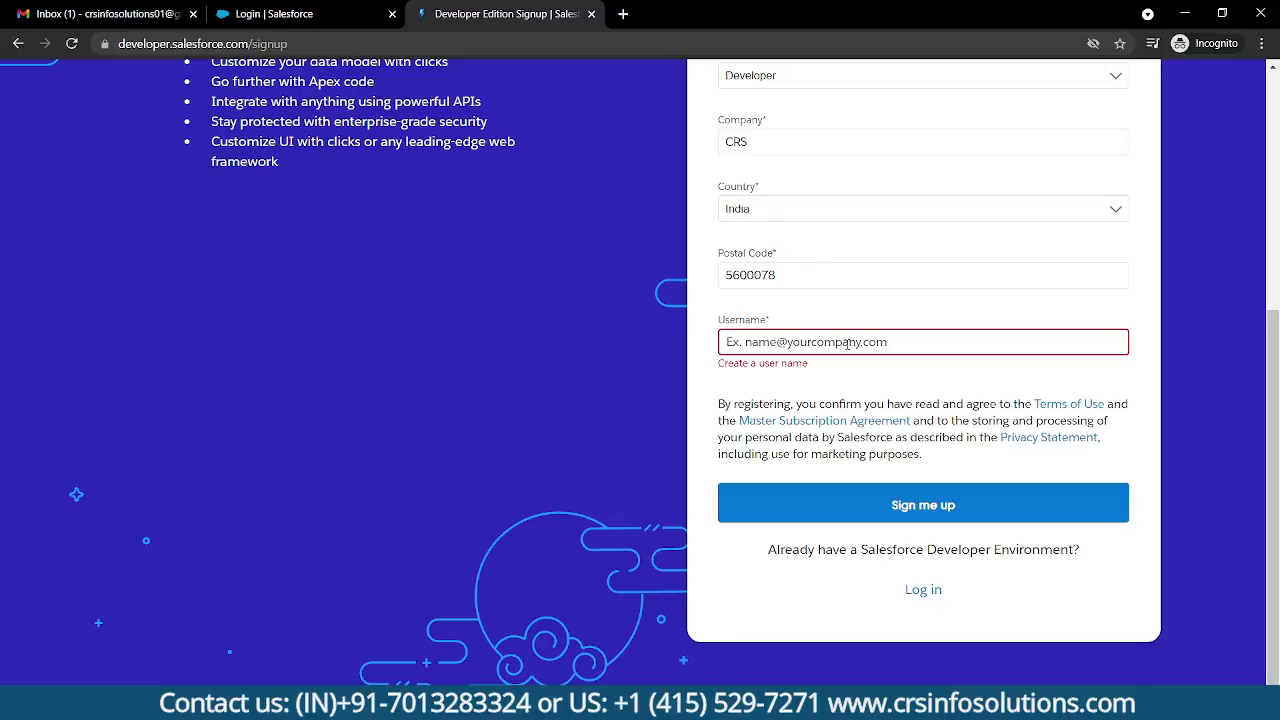
Set the username to the account email followed by '.developeraccount'.
left_click(895, 344)
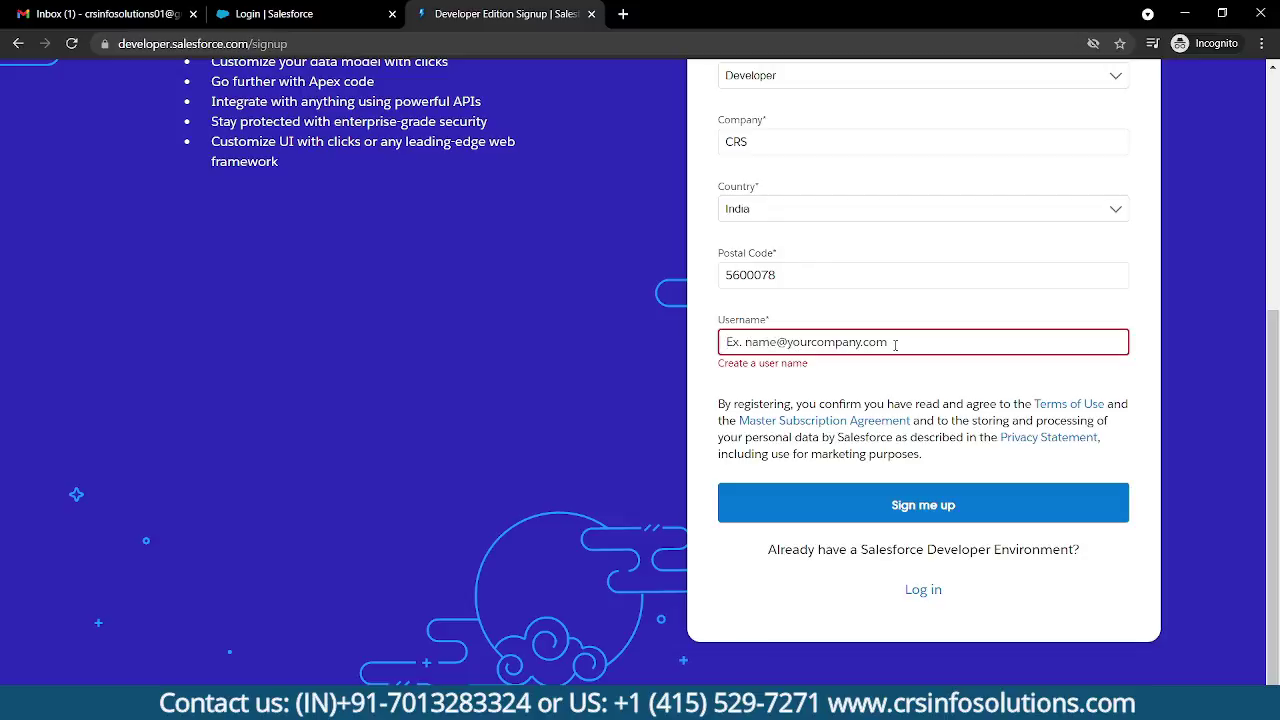
key("ctrl+v")
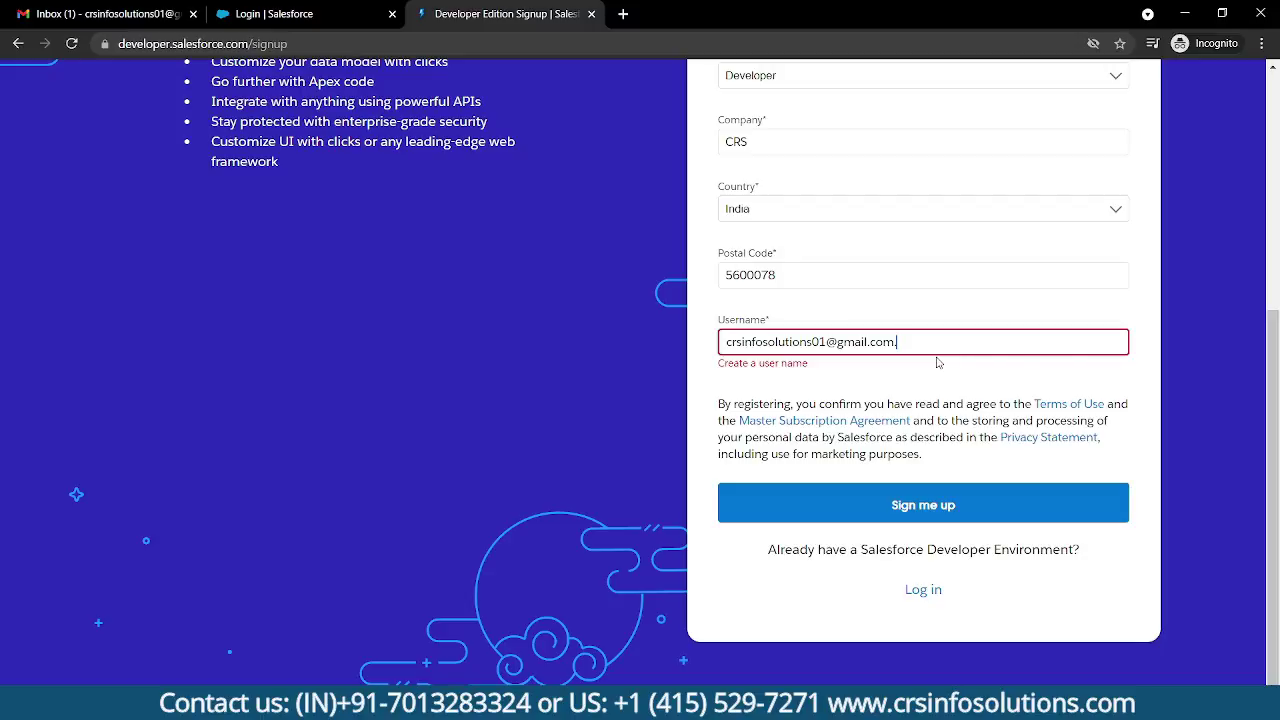
type(".develope")
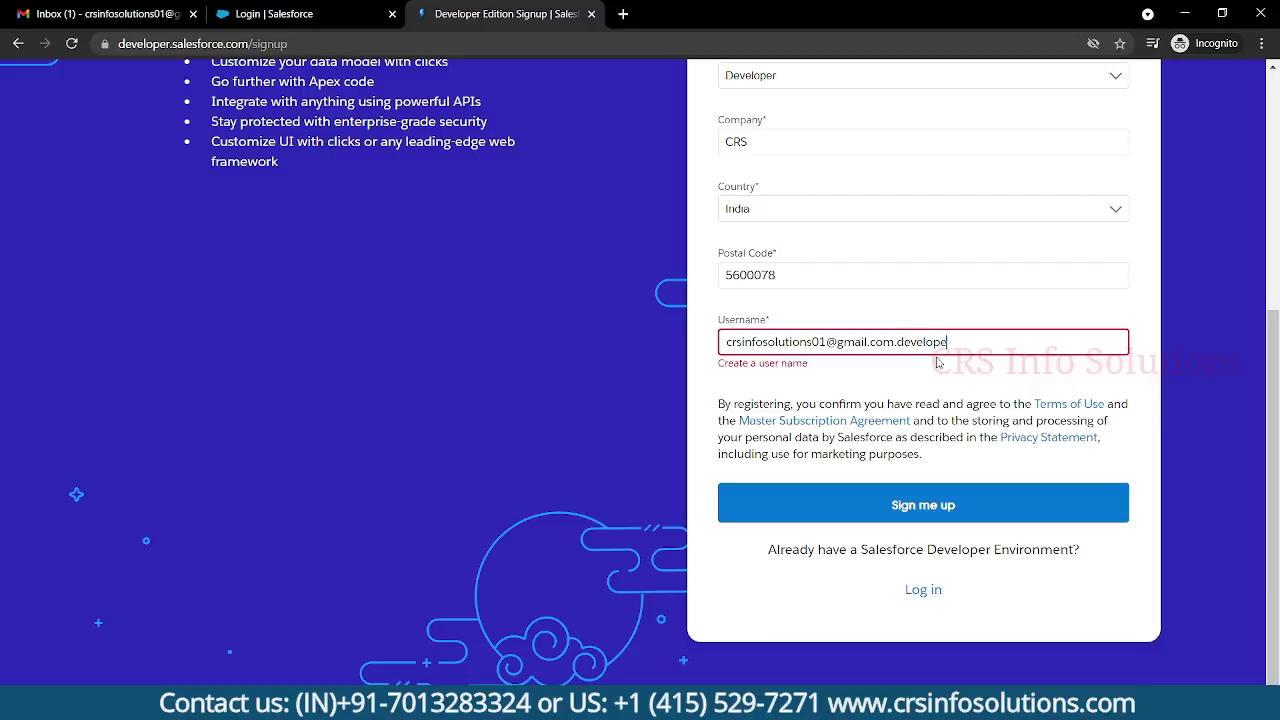
type("raccount")
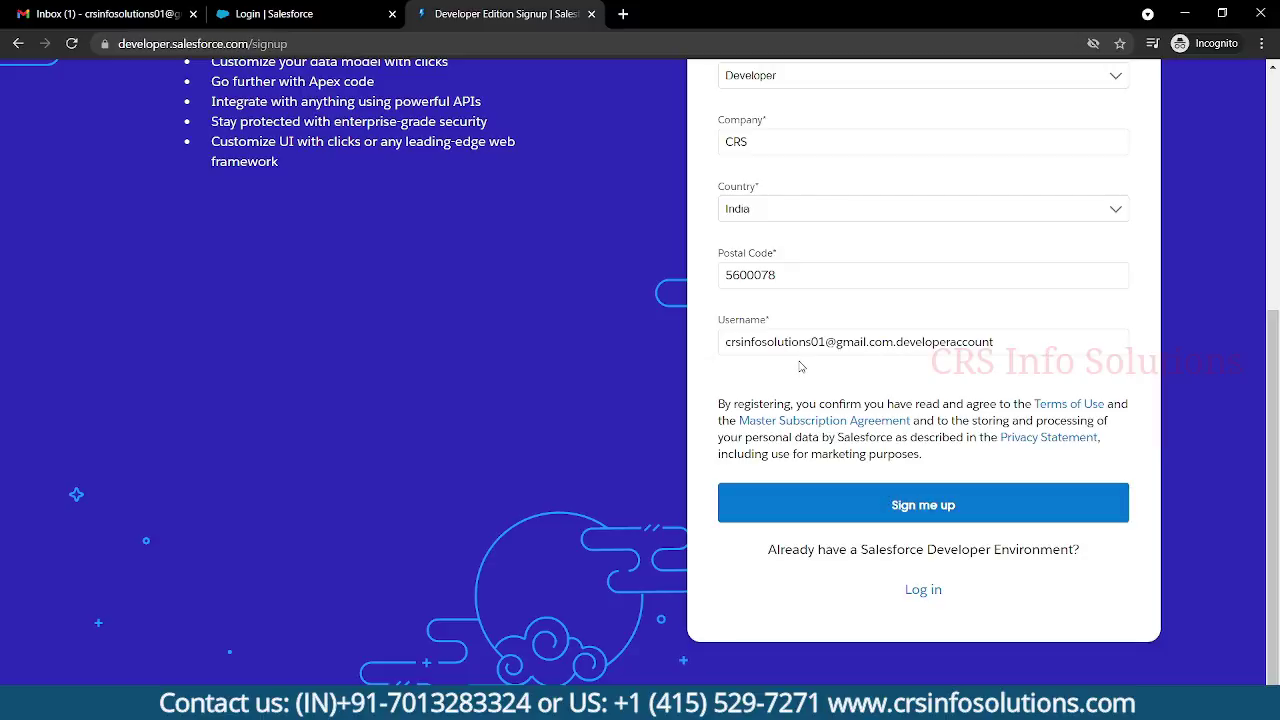
Submit the Developer Edition signup and refresh Gmail for the confirmation email.
left_click(875, 508)
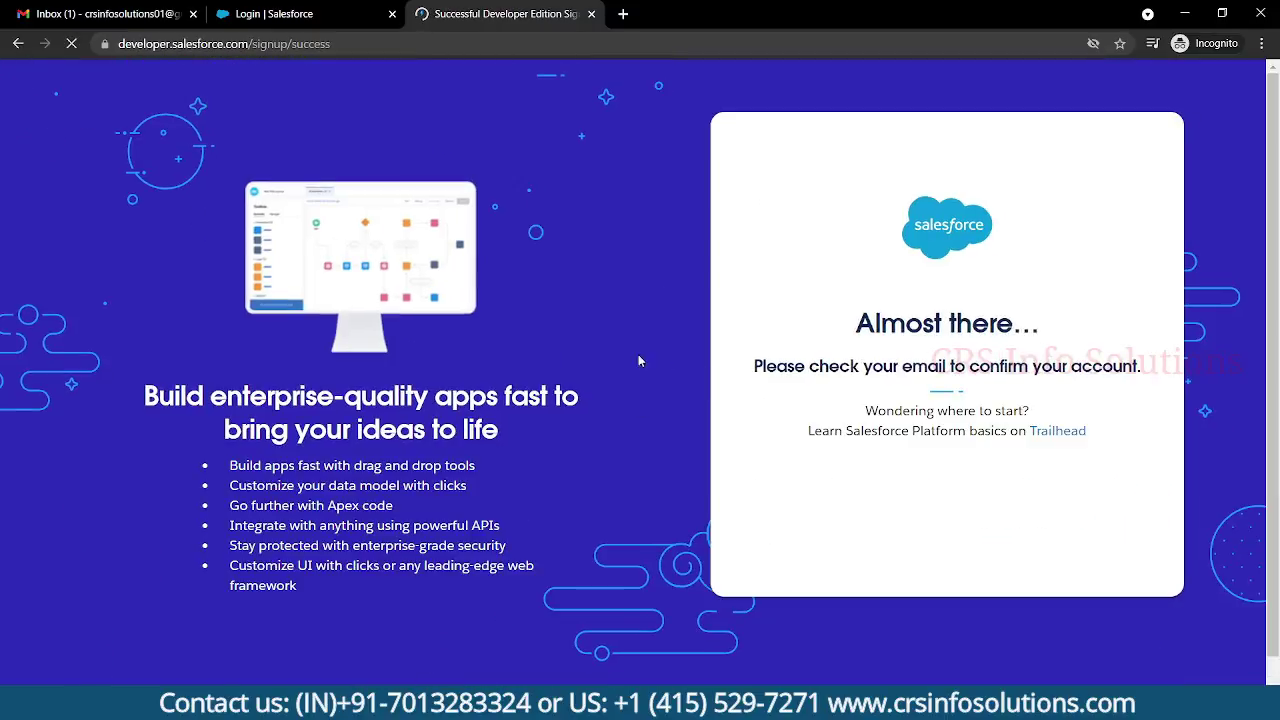
left_click(108, 17)
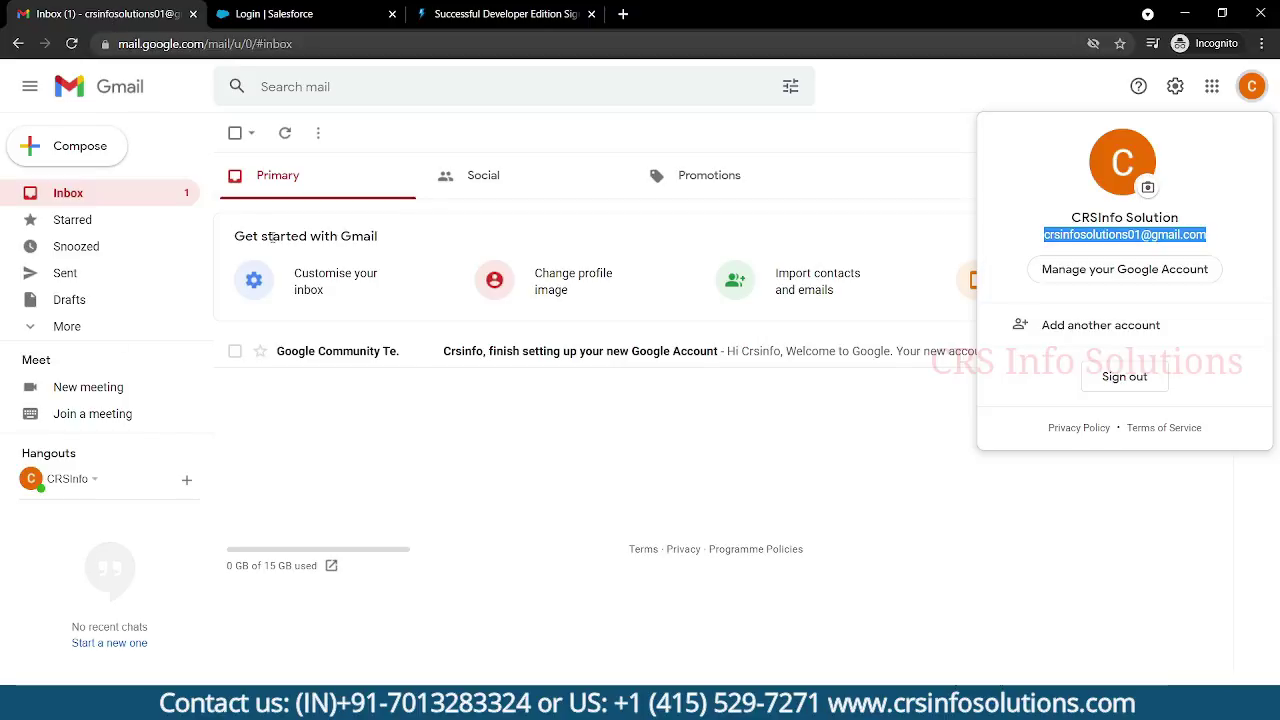
left_click(951, 443)
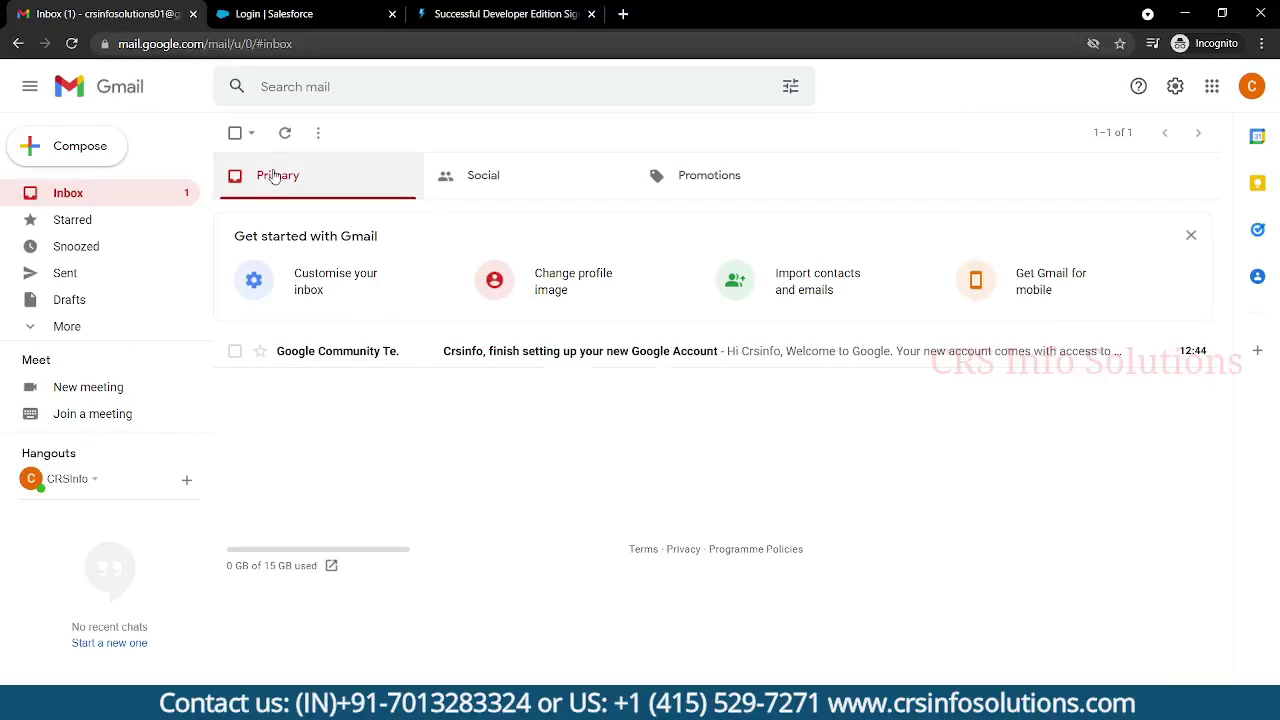
left_click(285, 134)
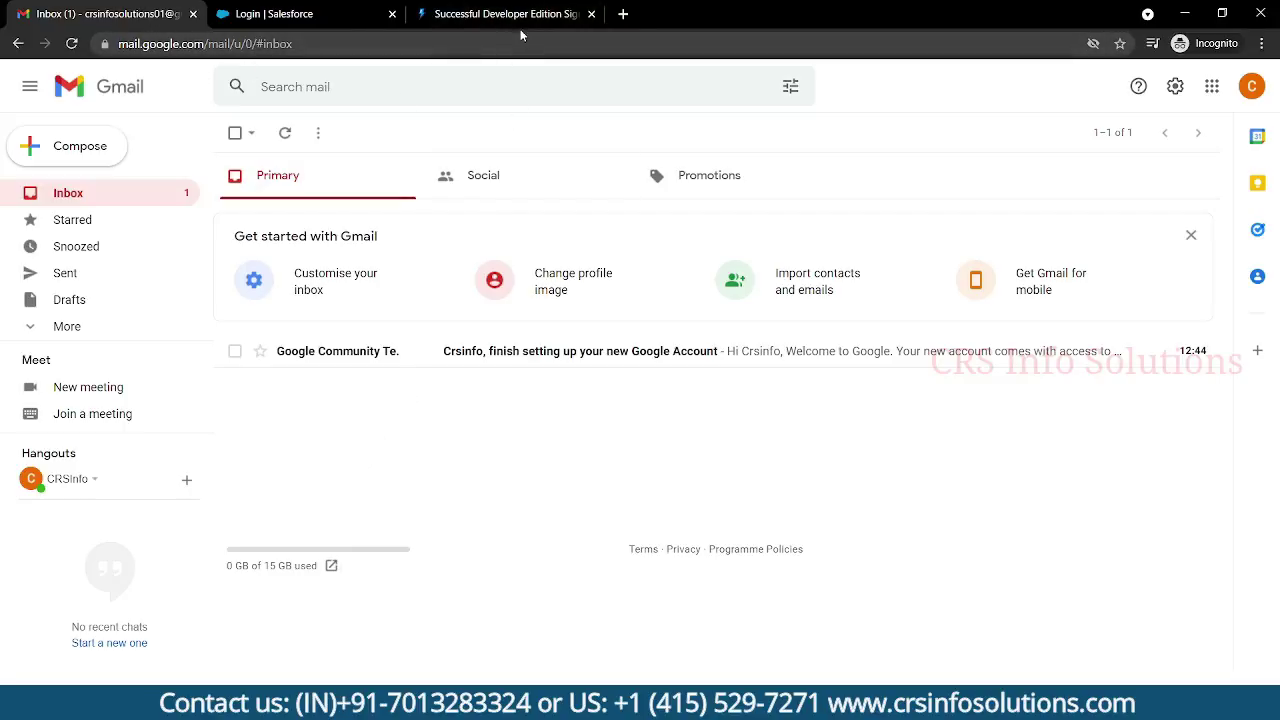
Alternate between the Salesforce pages and a refreshed Gmail inbox while awaiting the confirmation.
key("ctrl+Tab")
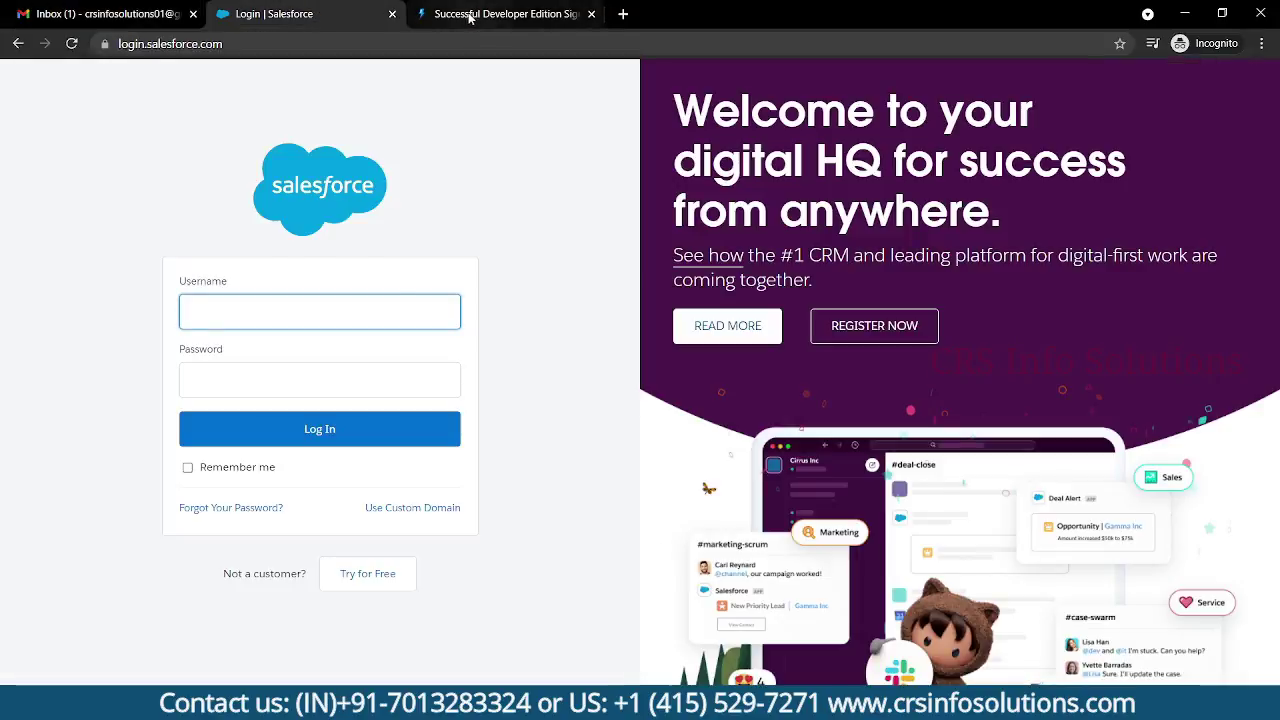
left_click(469, 17)
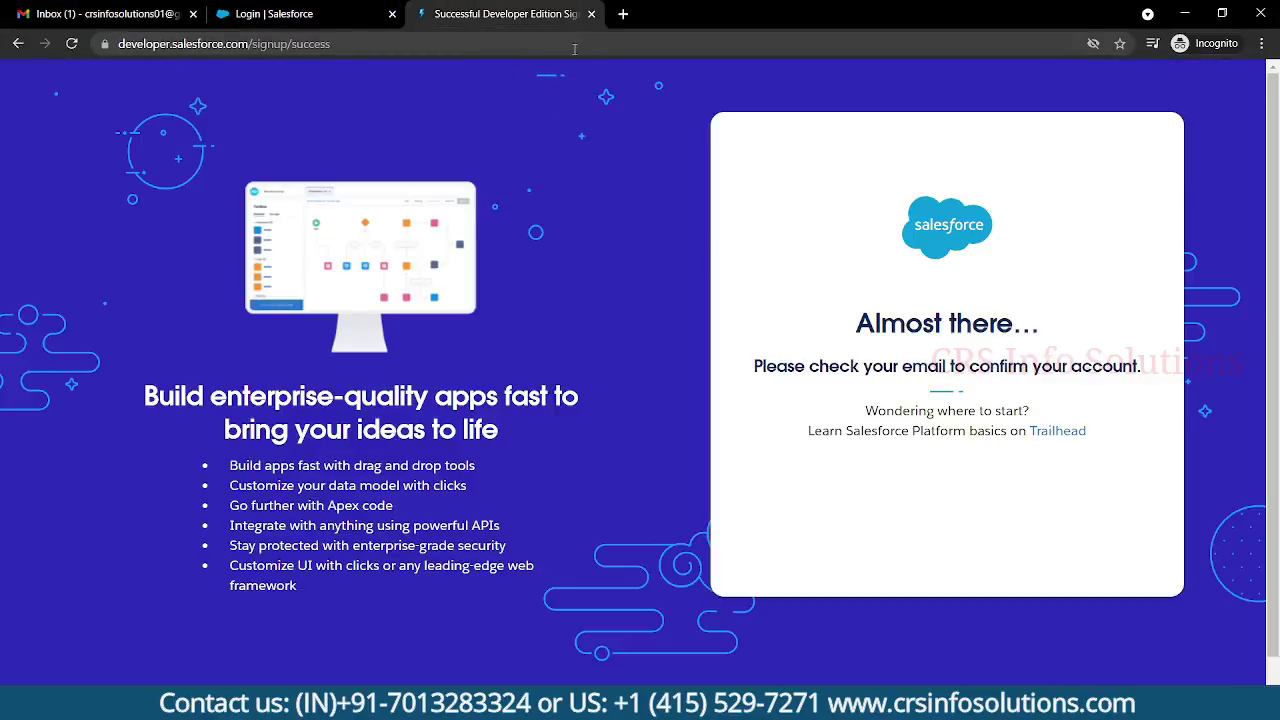
left_click(120, 19)
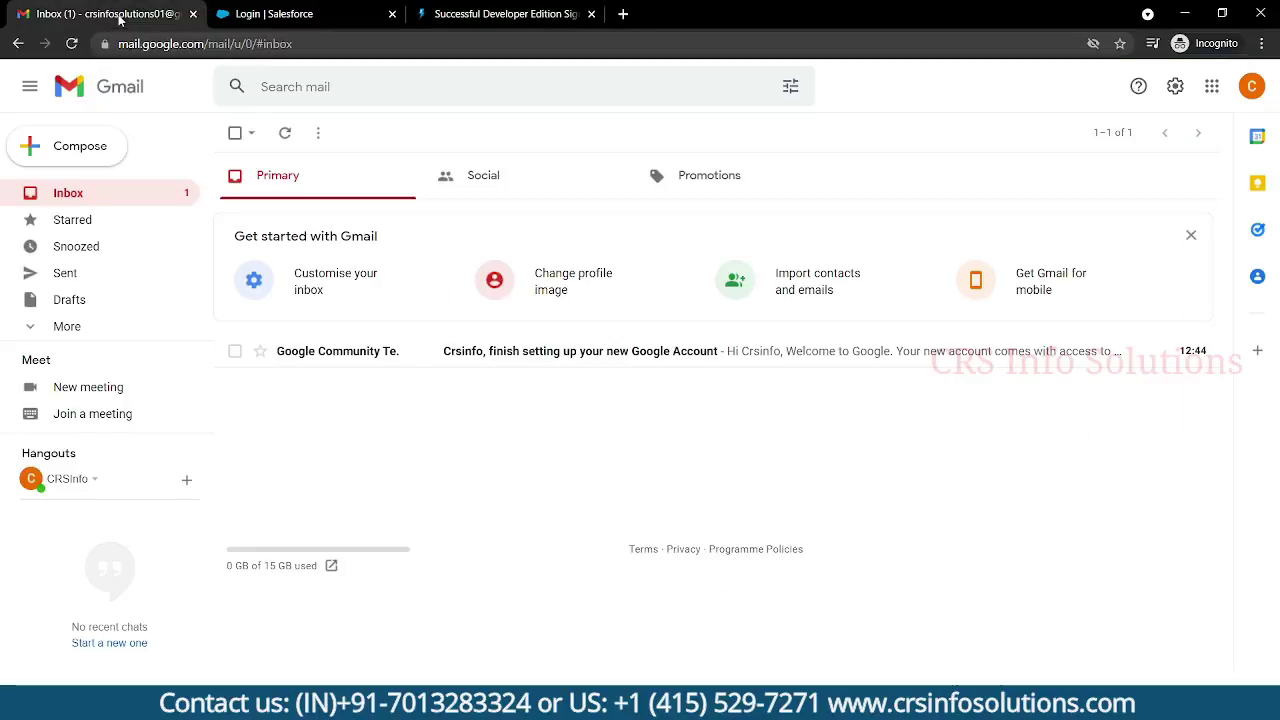
left_click(282, 134)
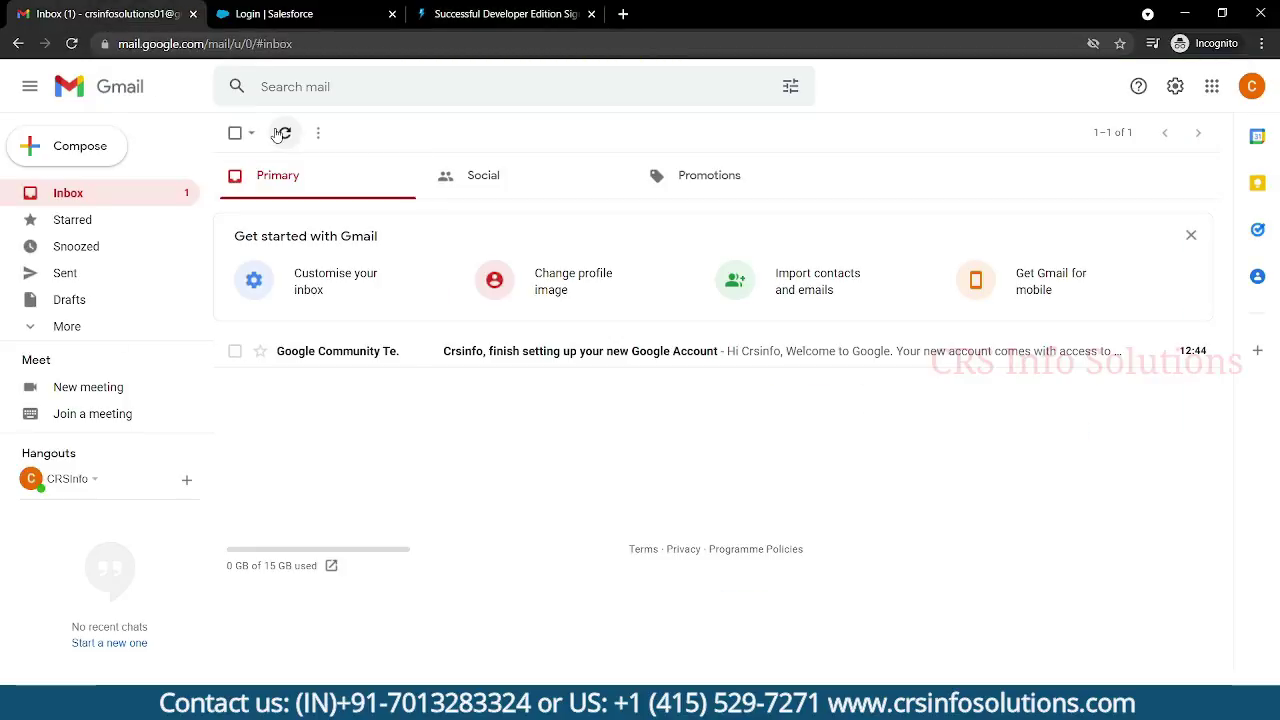
left_click(325, 20)
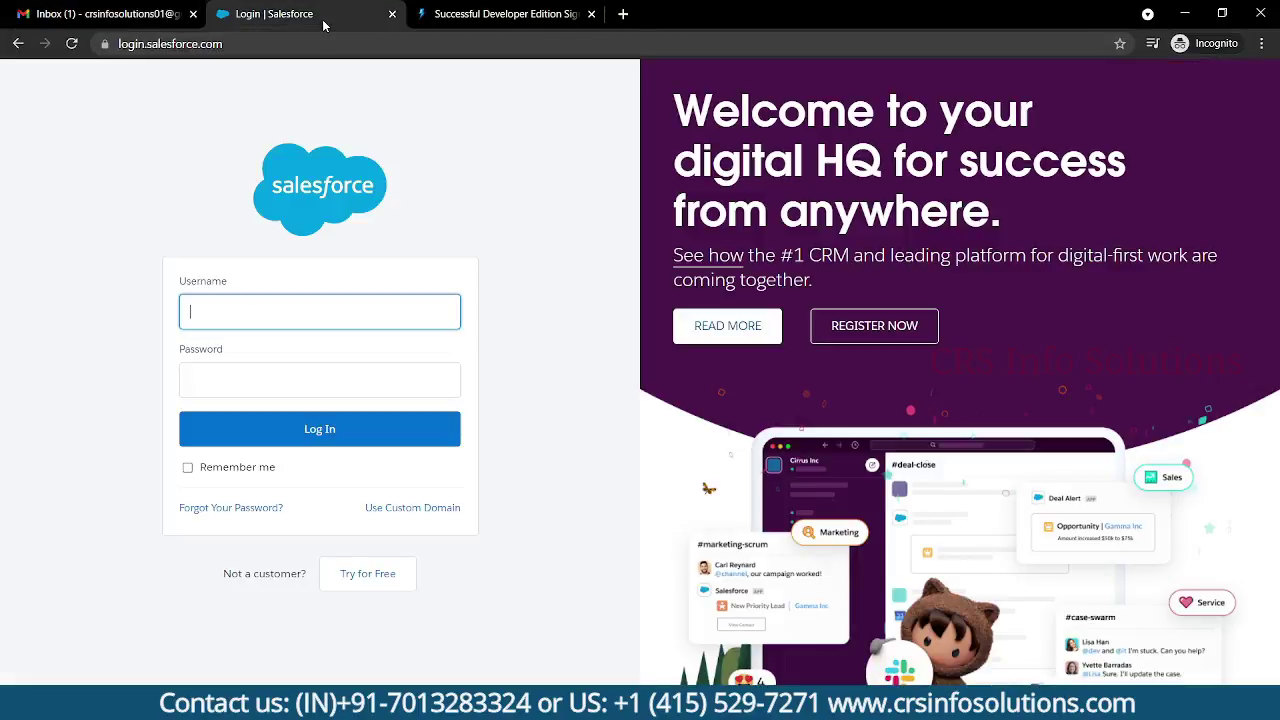
left_click(434, 24)
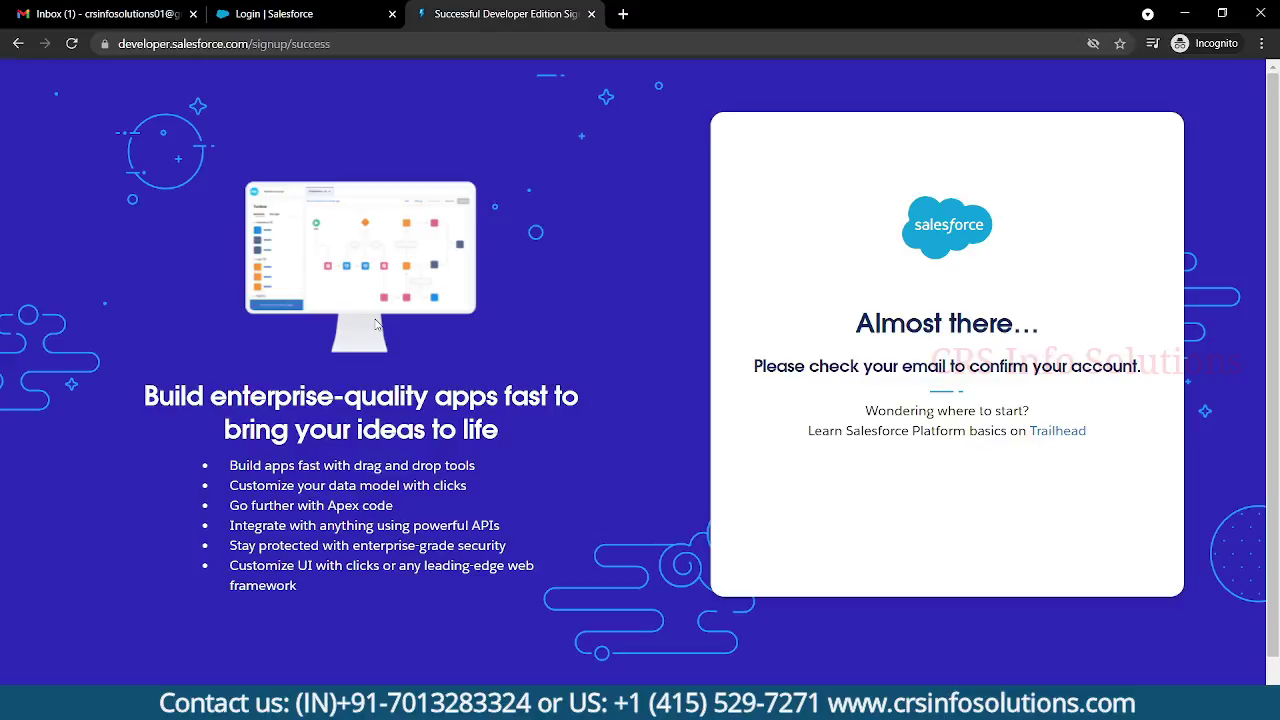
left_click(80, 18)
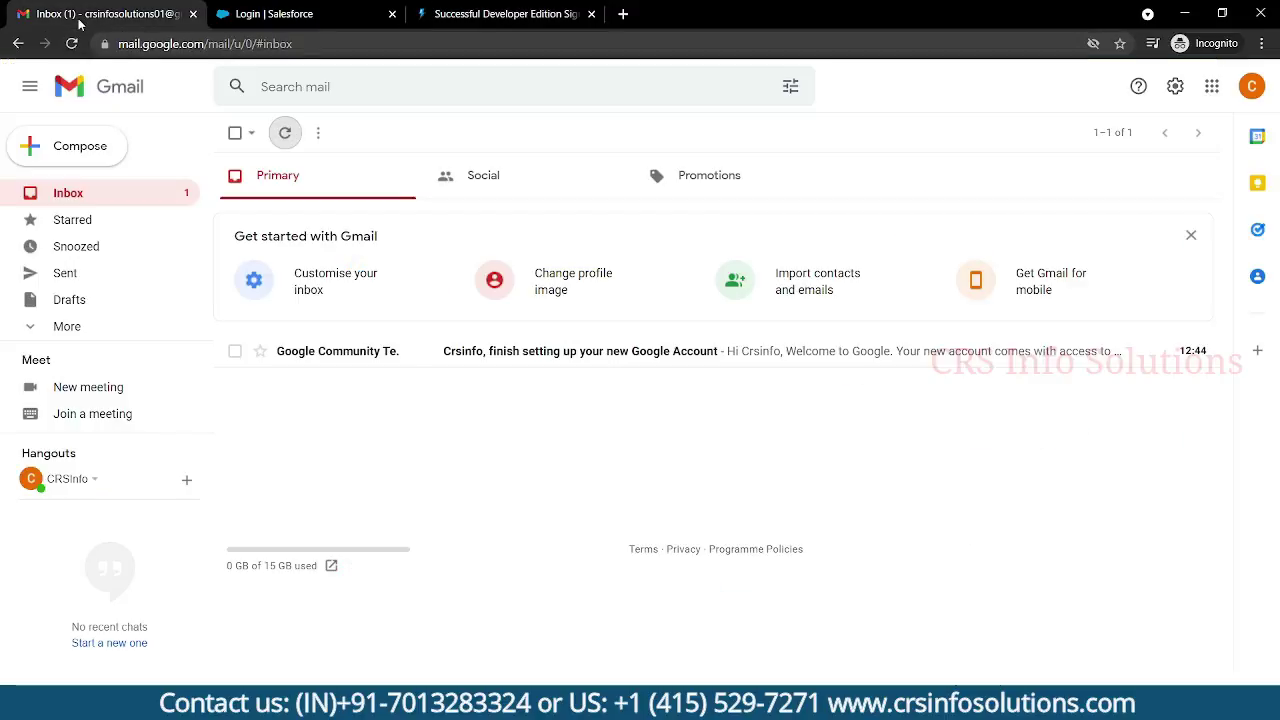
left_click(137, 191)
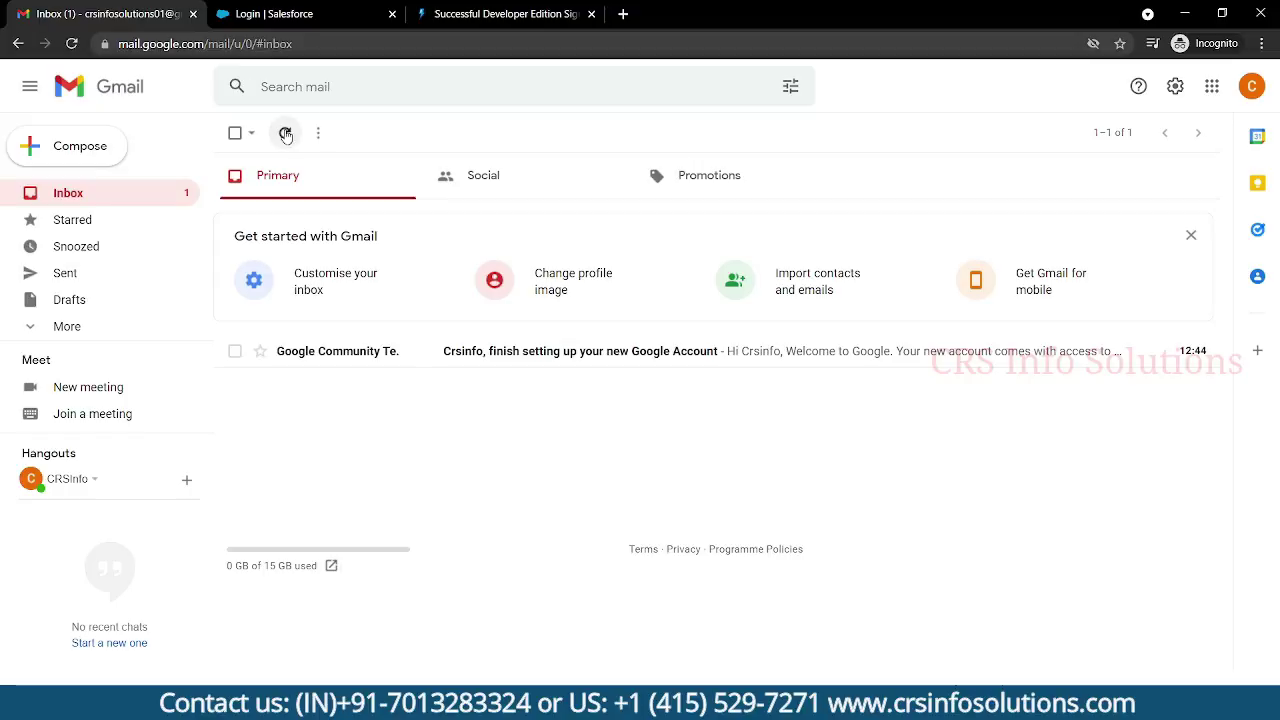
left_click(307, 17)
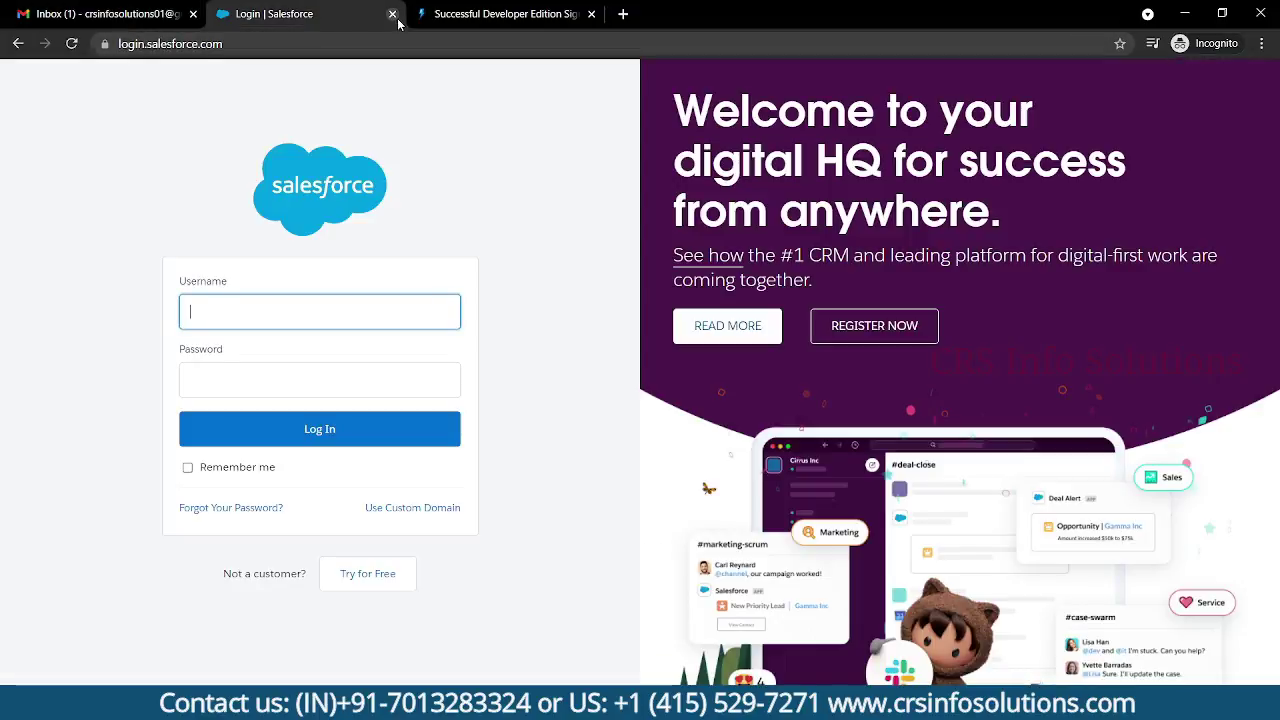
left_click_drag(485, 14, 348, 18)
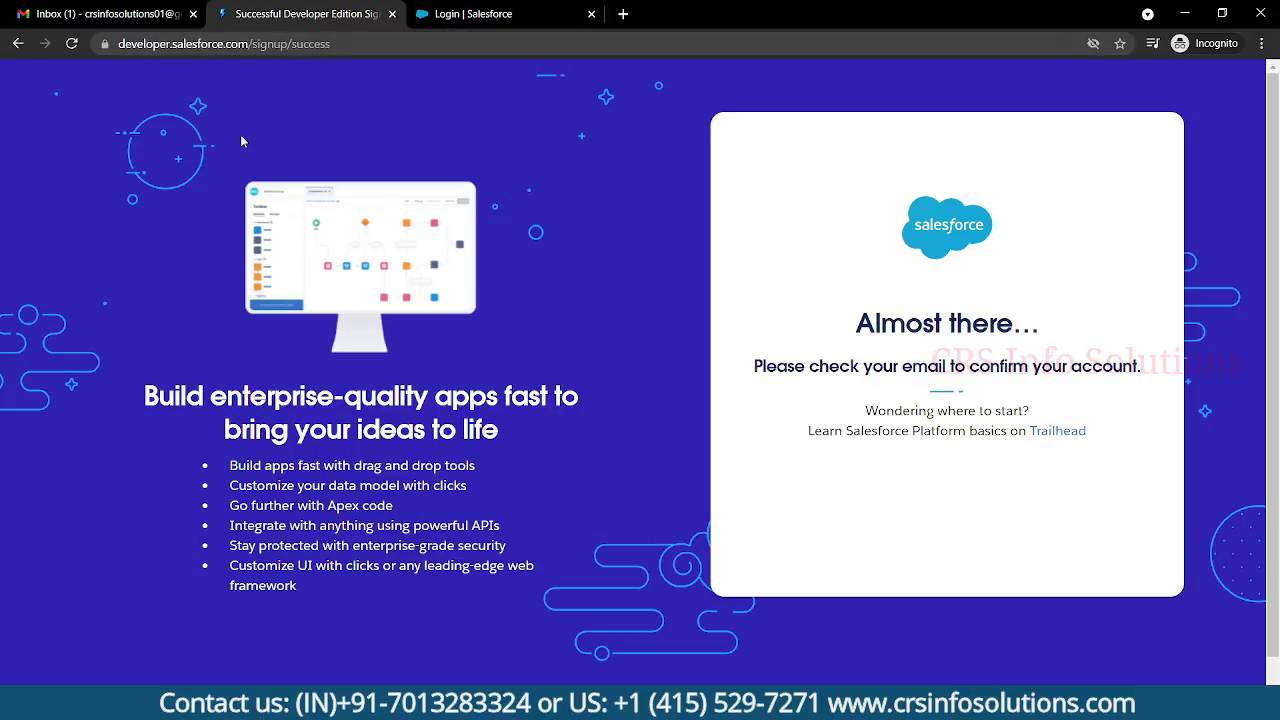
left_click(123, 43)
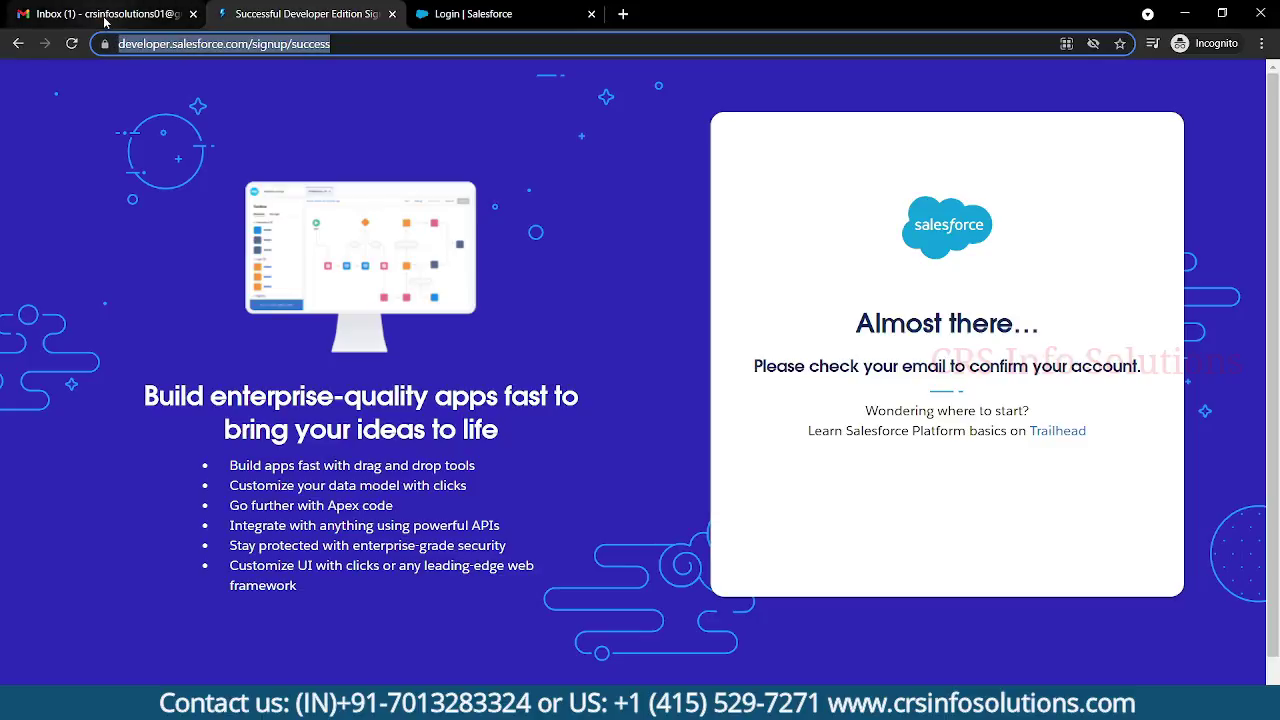
left_click(463, 17)
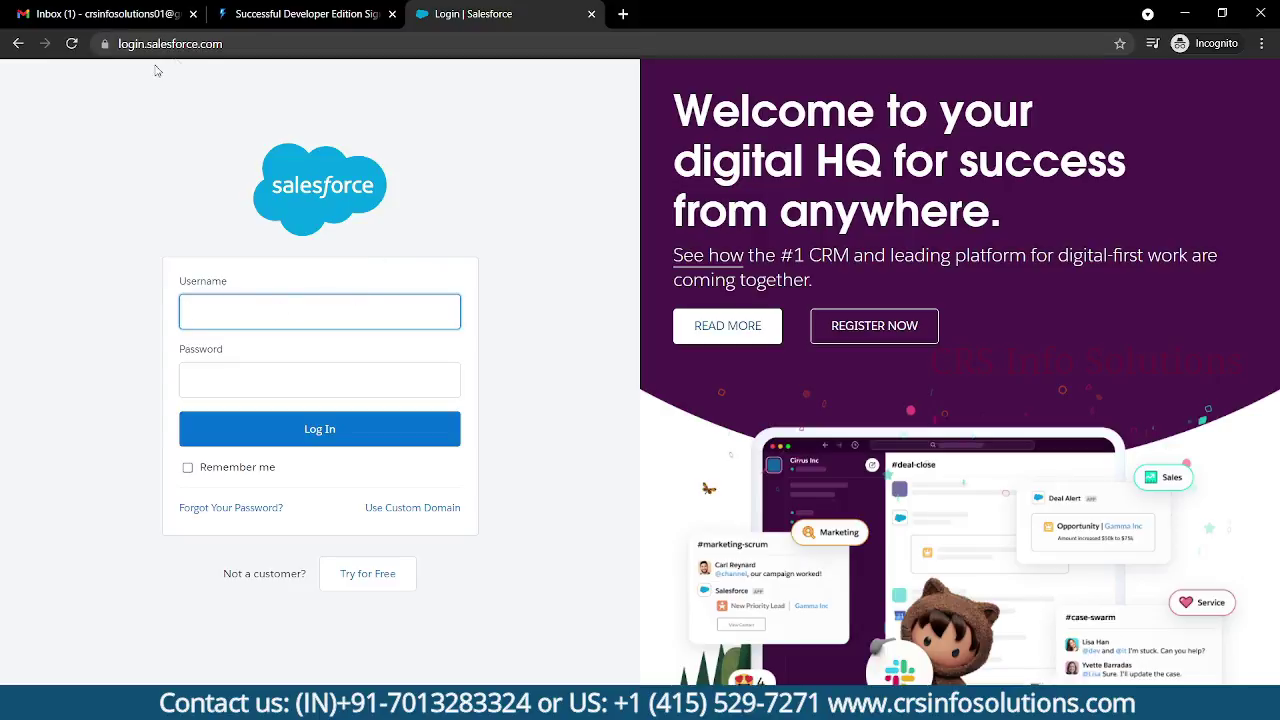
left_click(287, 42)
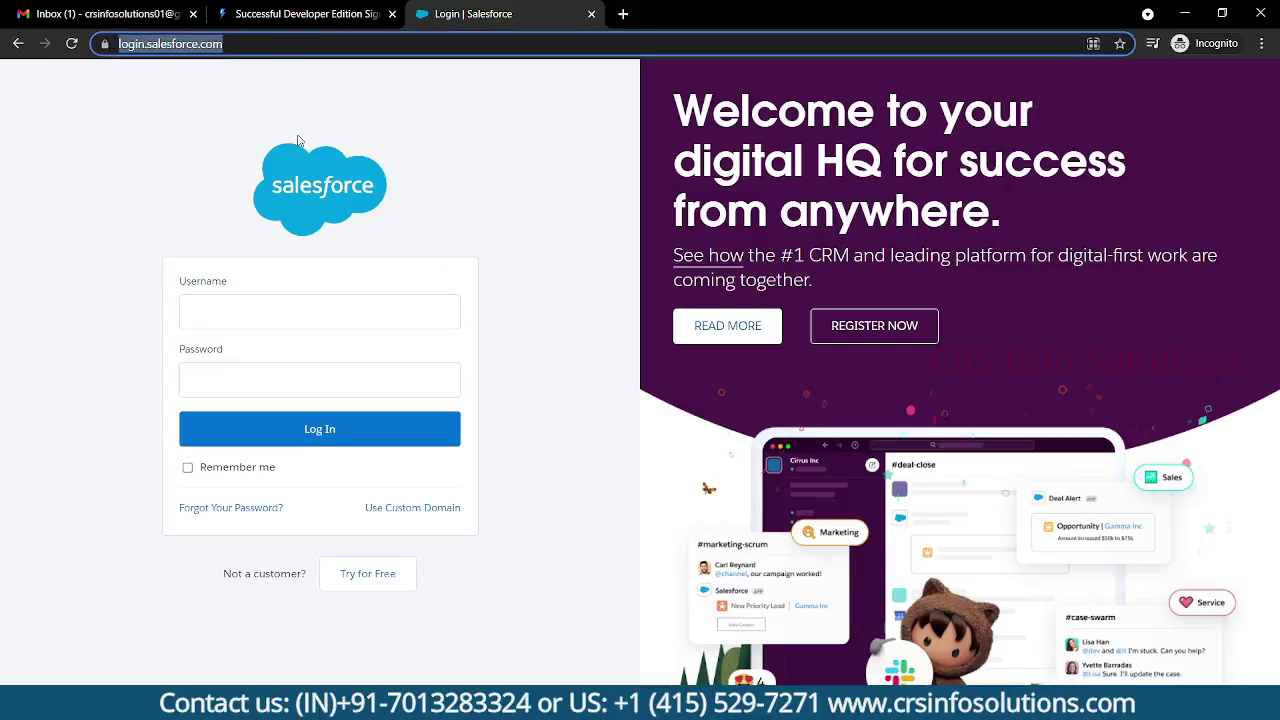
left_click(299, 316)
left_click(314, 374)
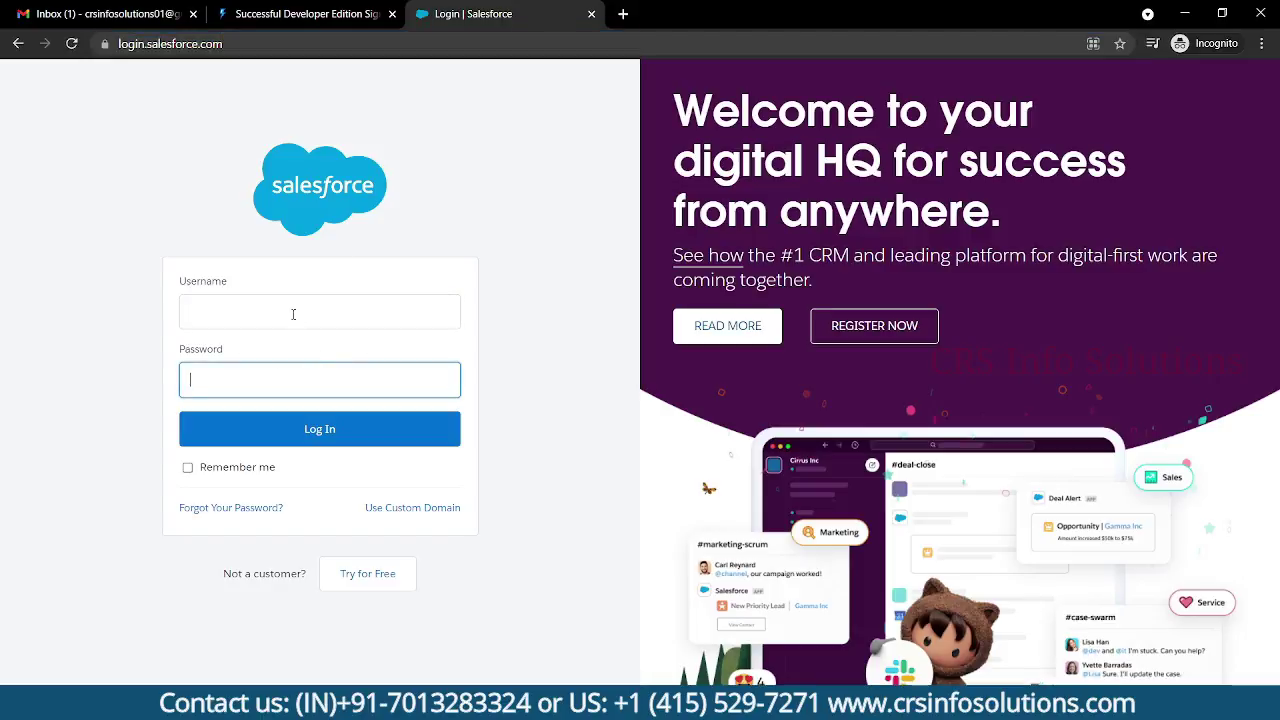
left_click(132, 25)
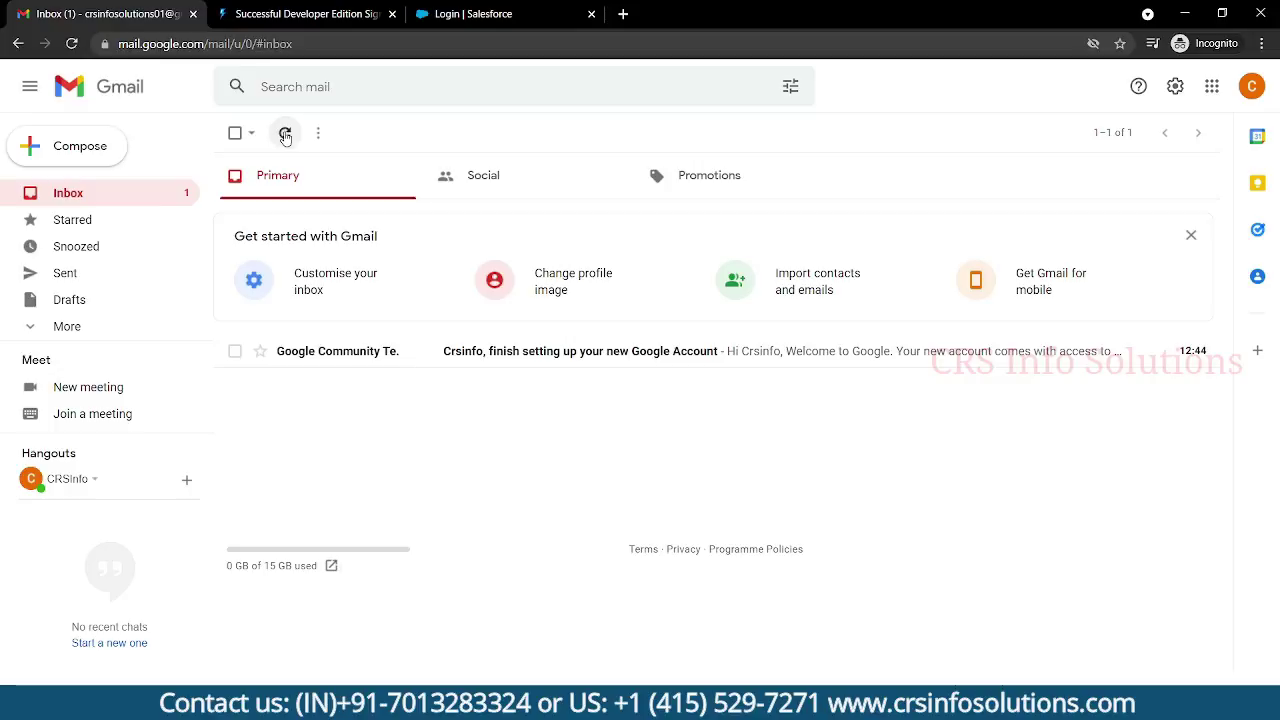
left_click(286, 137)
left_click(286, 136)
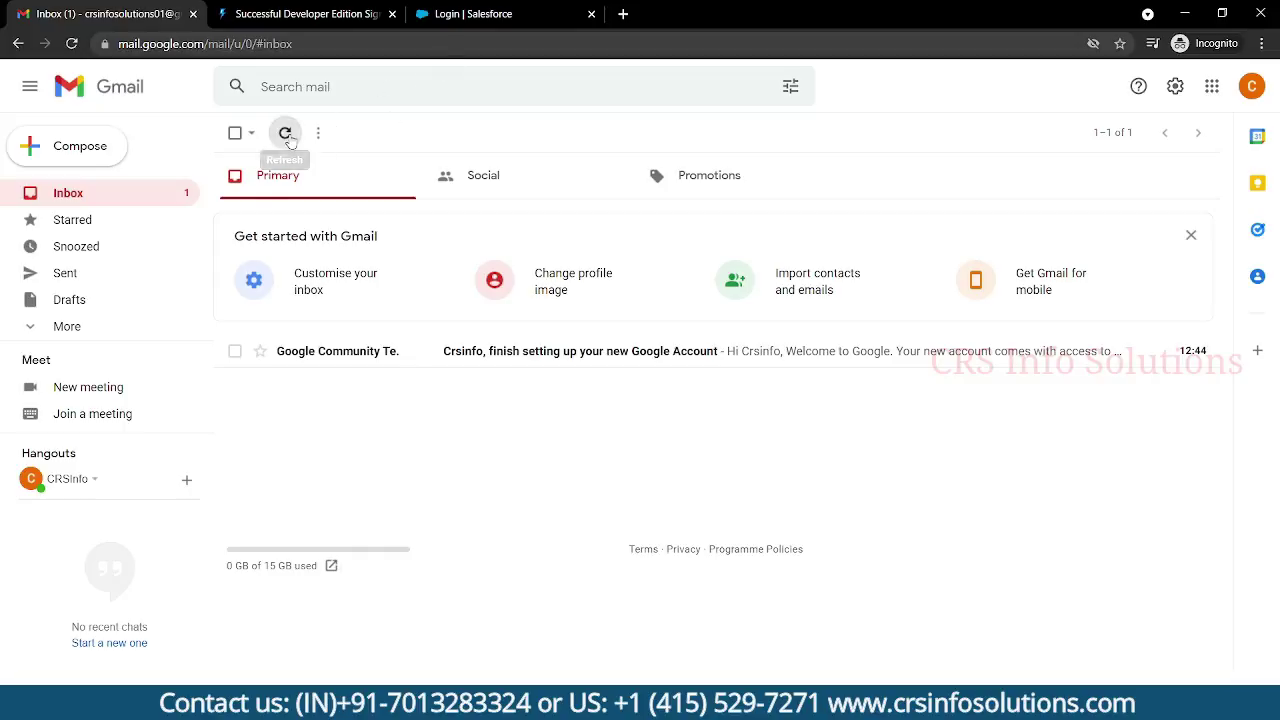
left_click(305, 14)
left_click(470, 14)
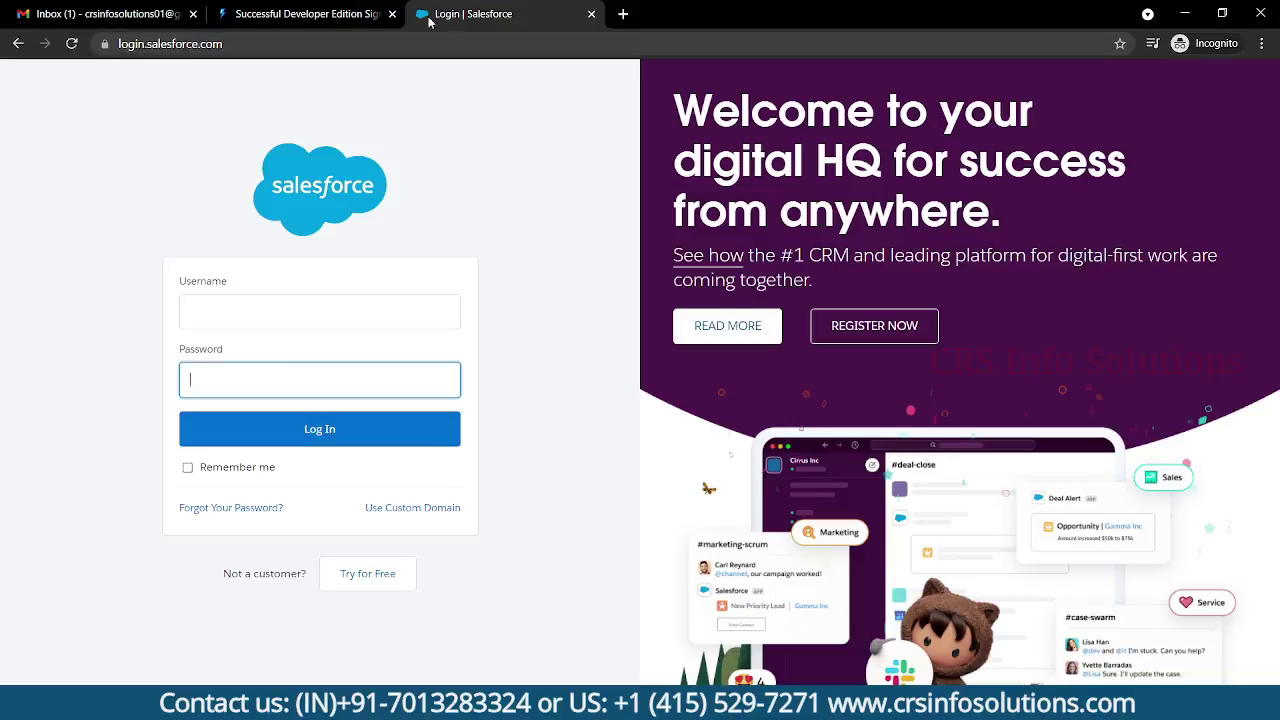
left_click(140, 16)
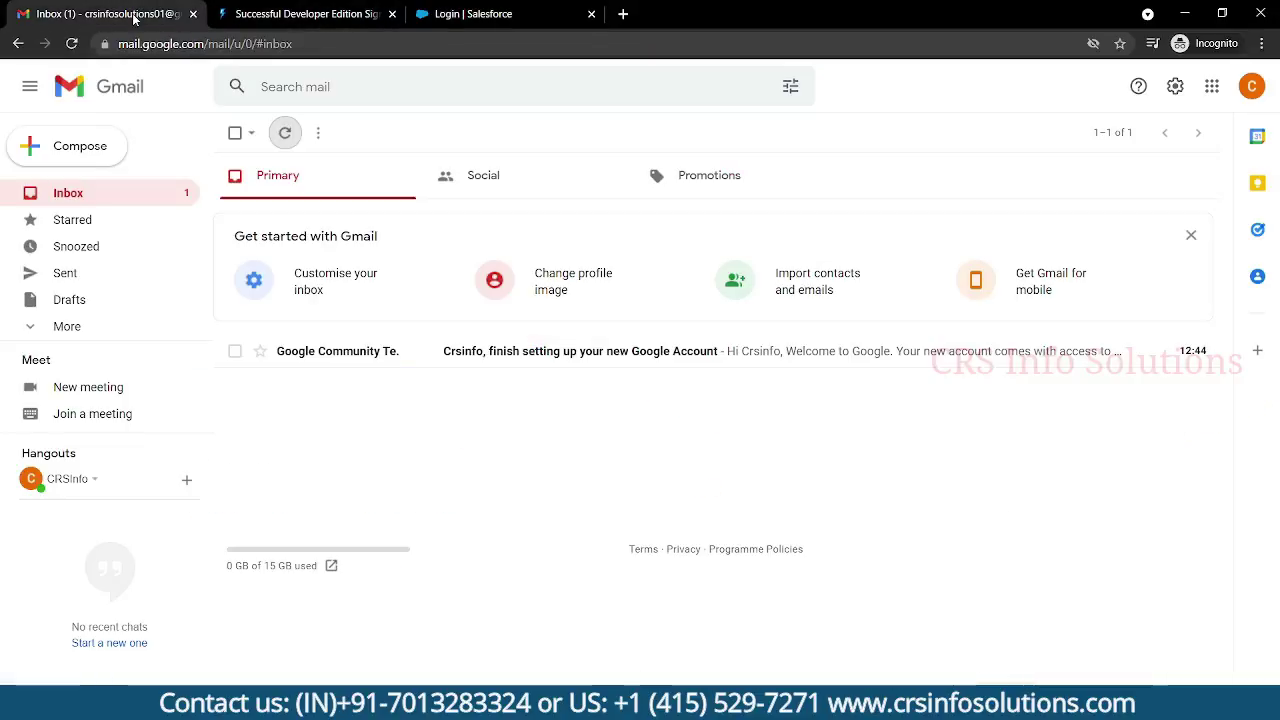
left_click(286, 134)
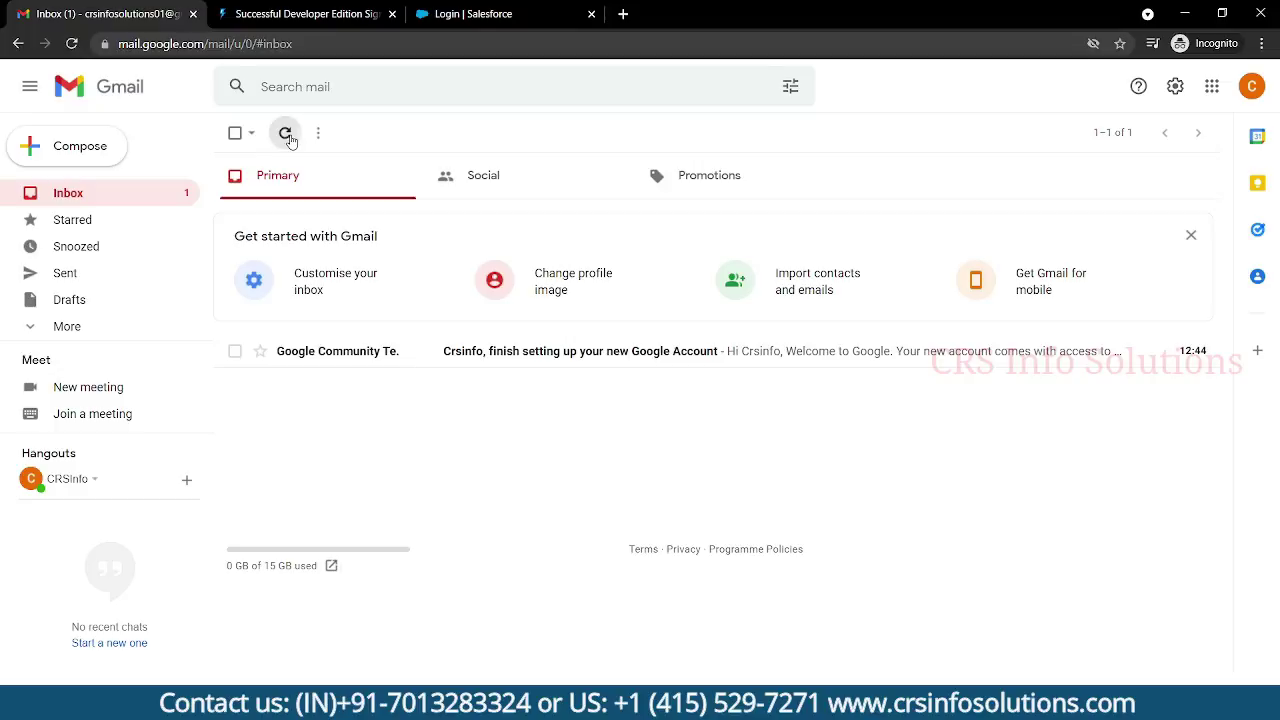
left_click(322, 14)
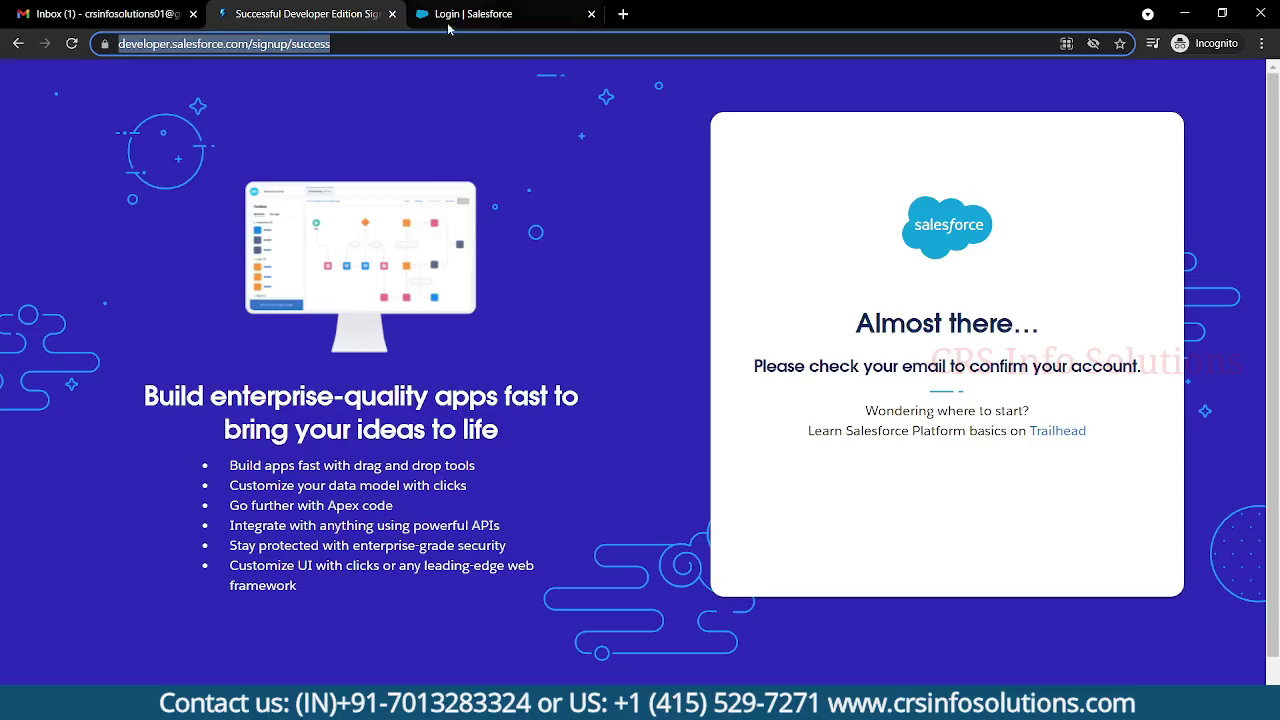
left_click(466, 15)
left_click(335, 20)
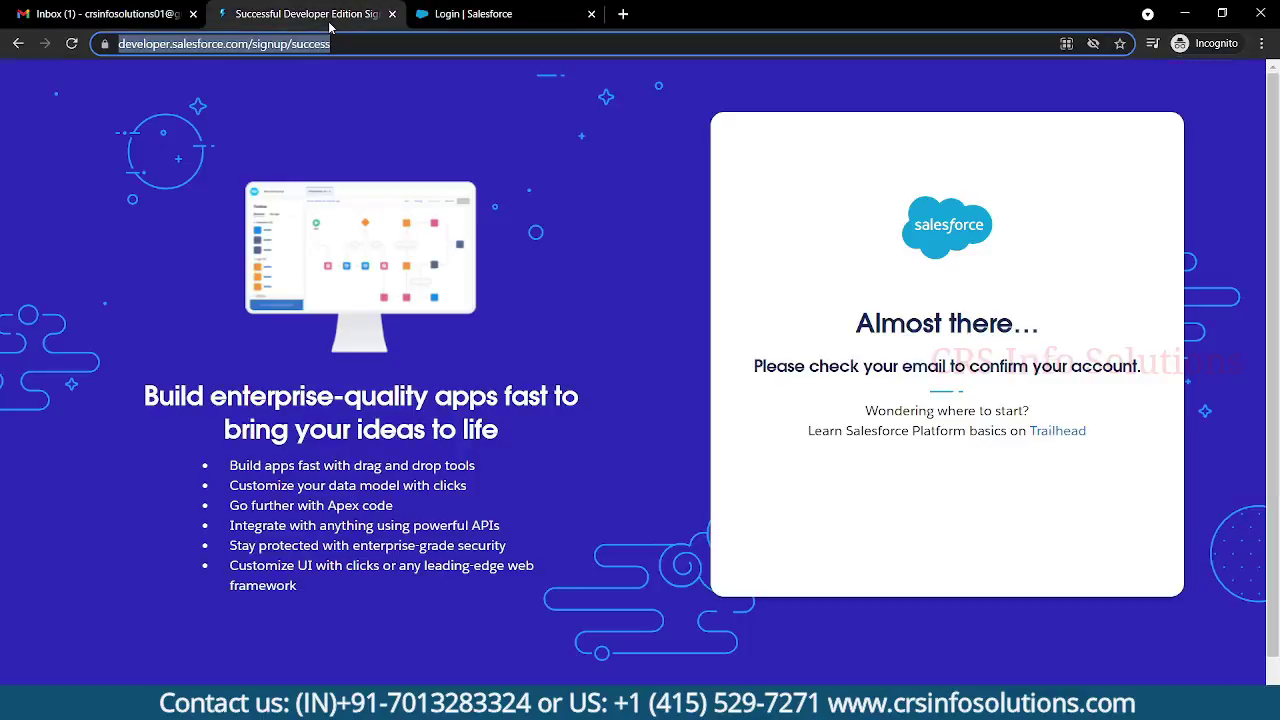
left_click(130, 25)
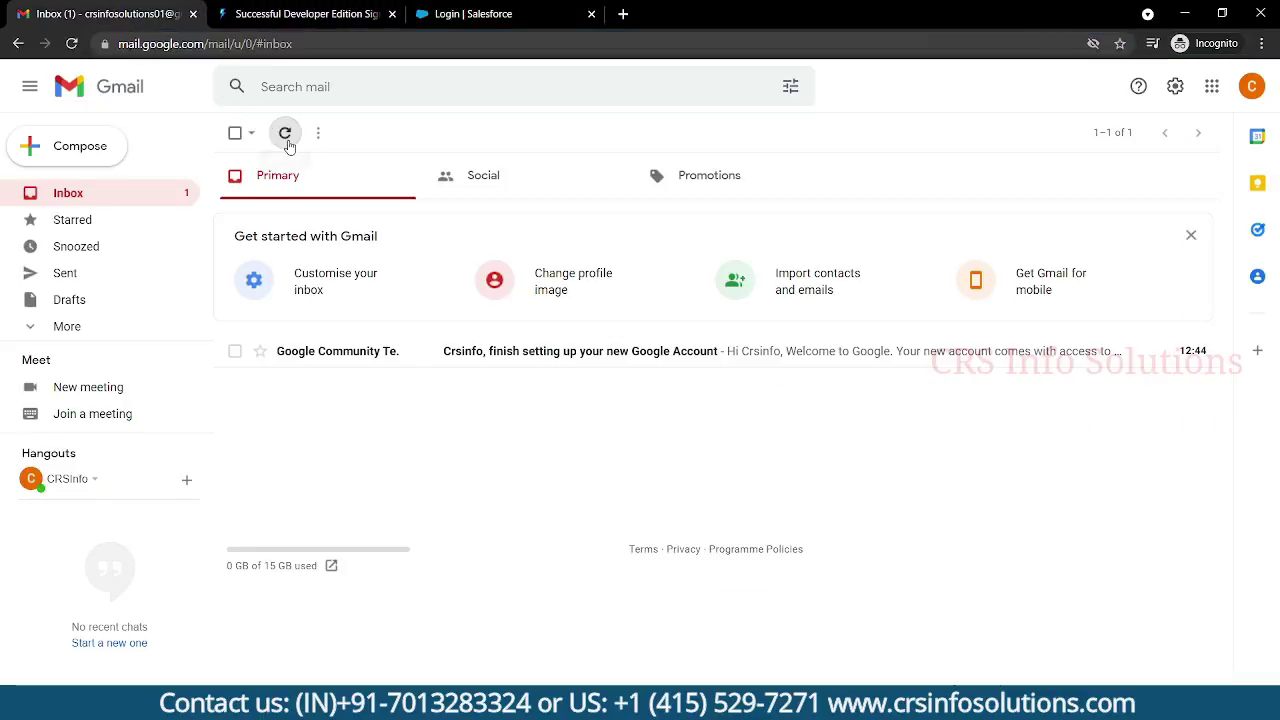
left_click(285, 134)
left_click(285, 134)
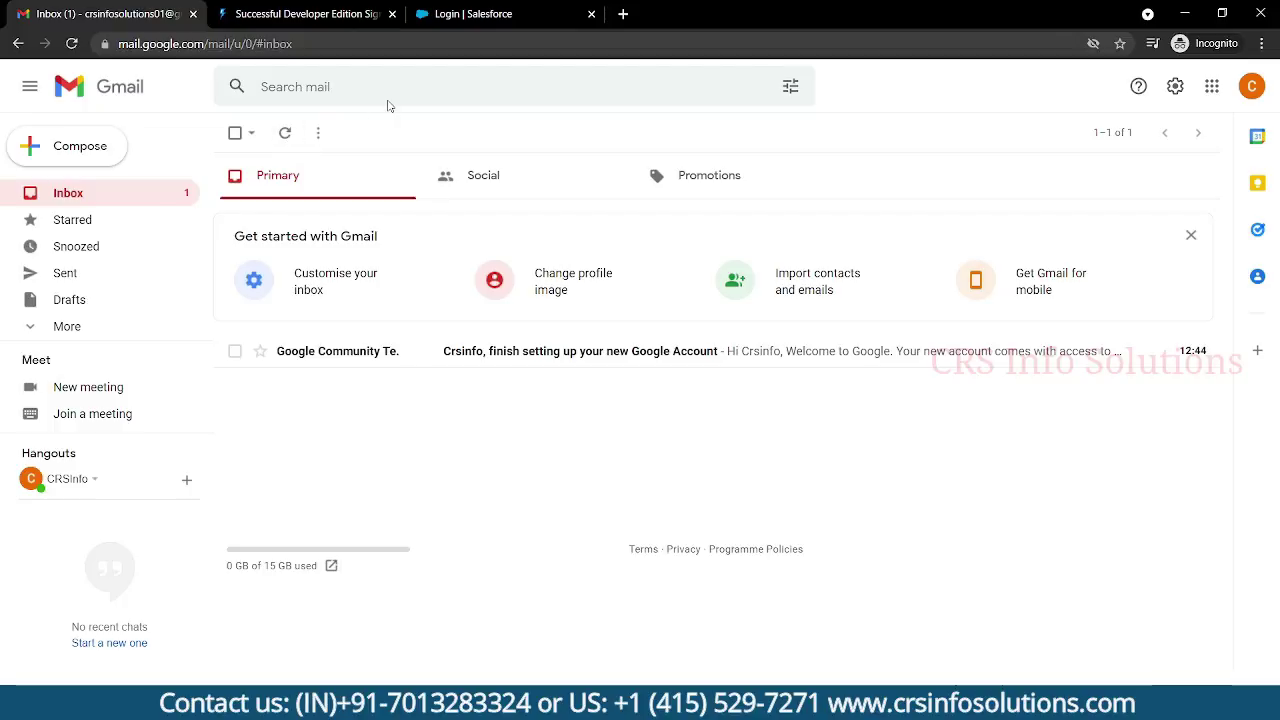
left_click(470, 14)
left_click(150, 20)
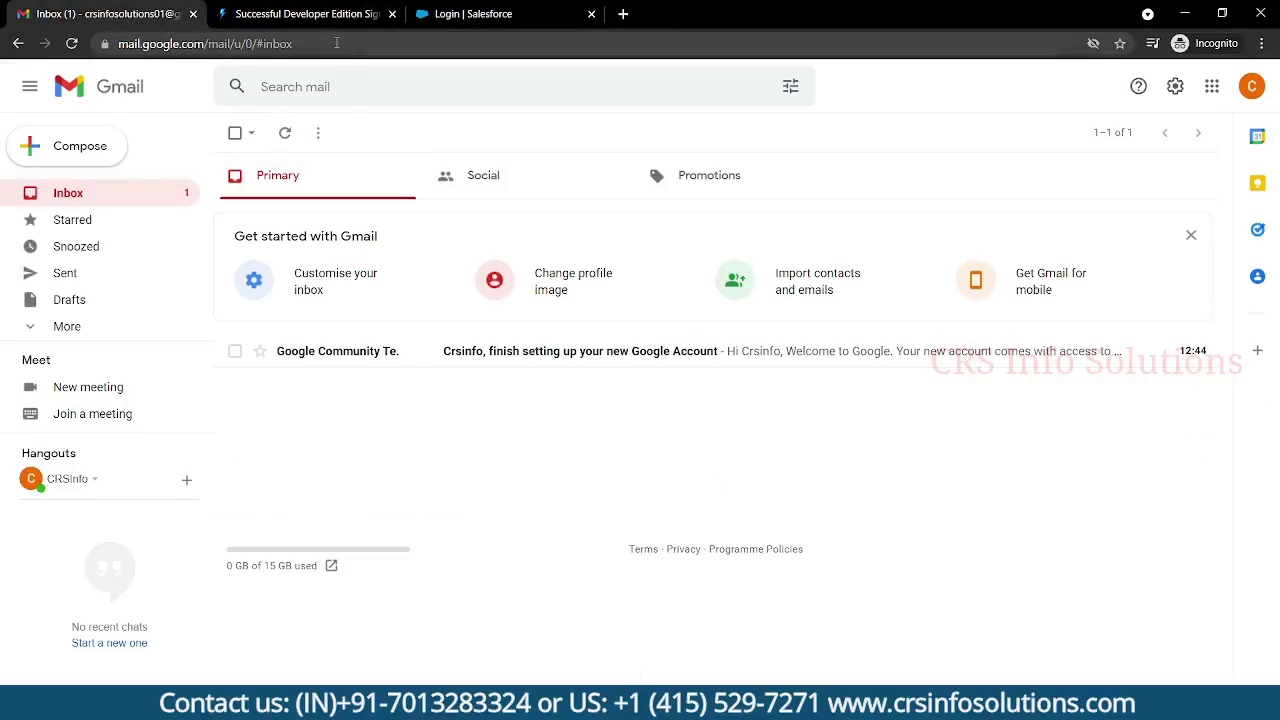
left_click(310, 14)
left_click(443, 16)
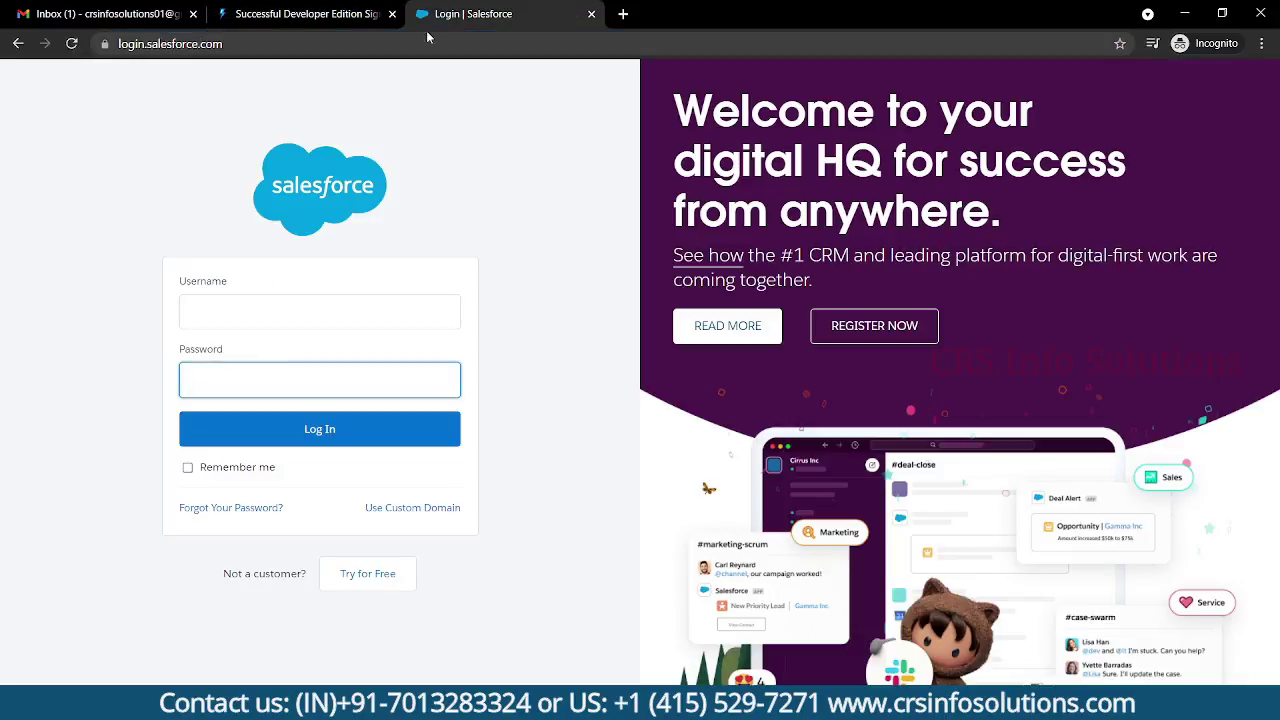
left_click(305, 14)
left_click(157, 22)
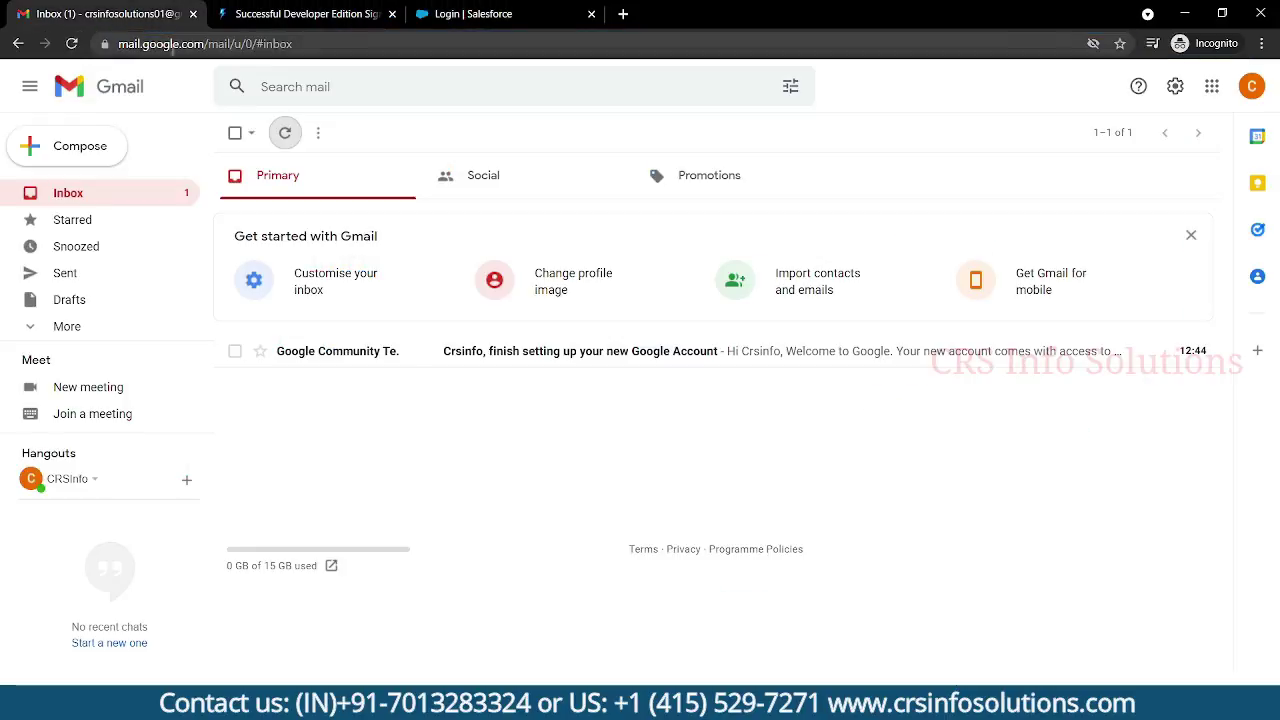
left_click(285, 132)
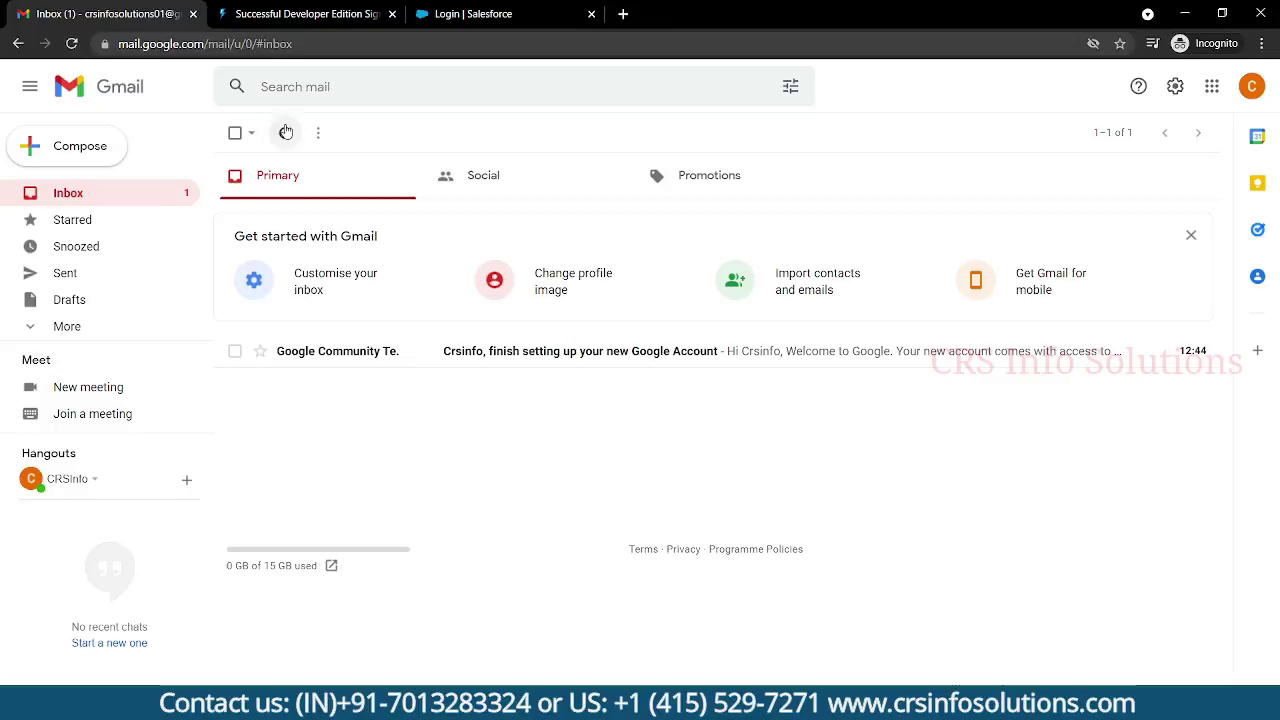
left_click(290, 14)
left_click(456, 18)
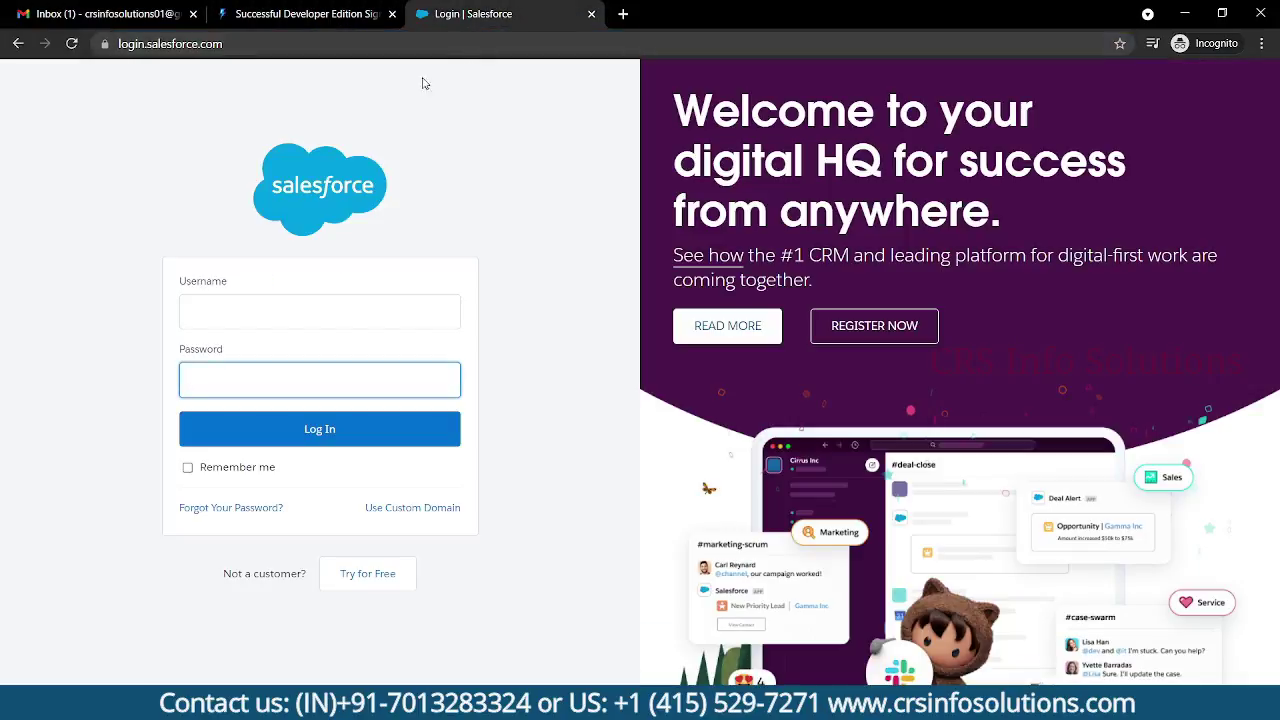
left_click(130, 16)
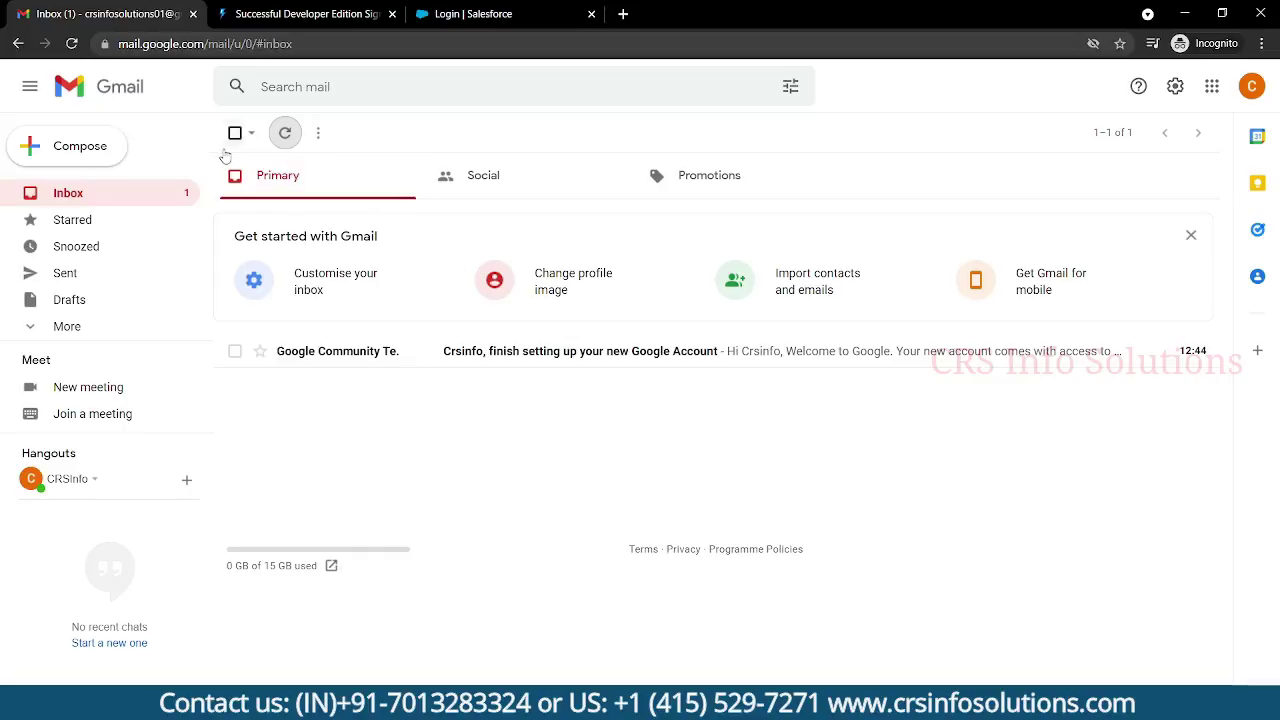
Open the 'Welcome to Salesforce: Verify your account' email and verify the account.
left_click(285, 134)
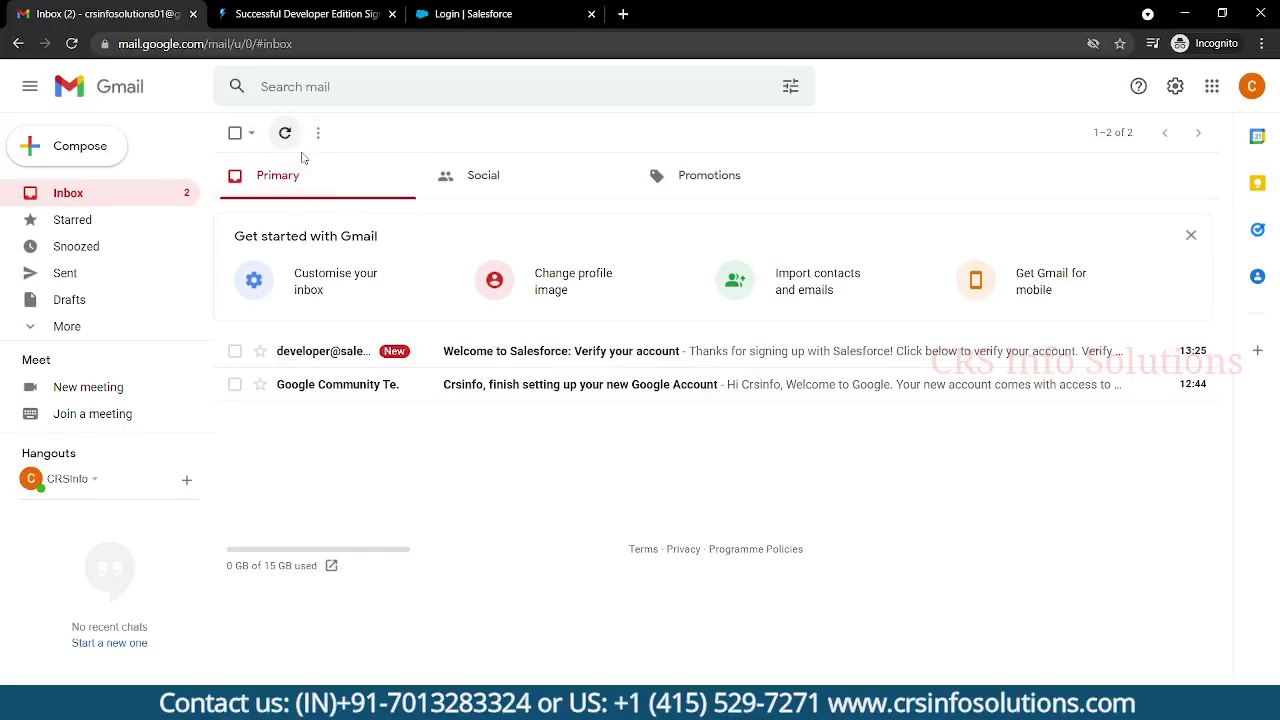
left_click(514, 362)
scroll(565, 320, "down", 3)
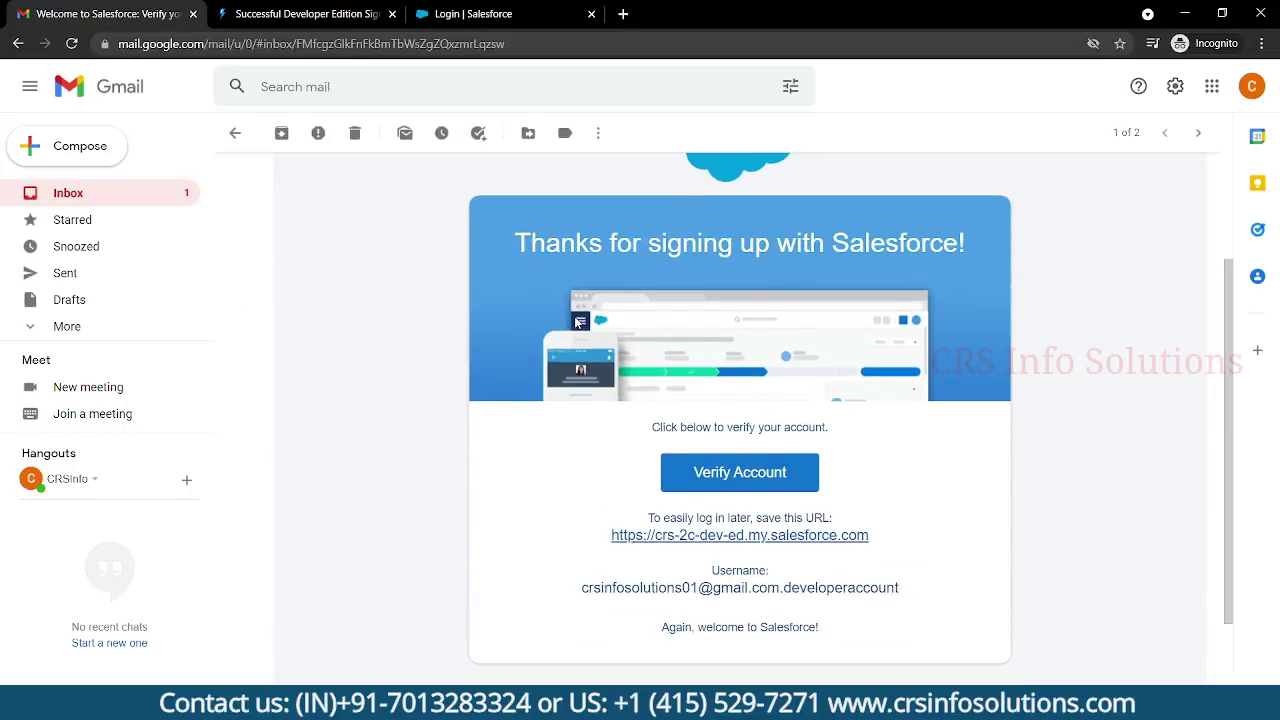
scroll(442, 349, "up", 2)
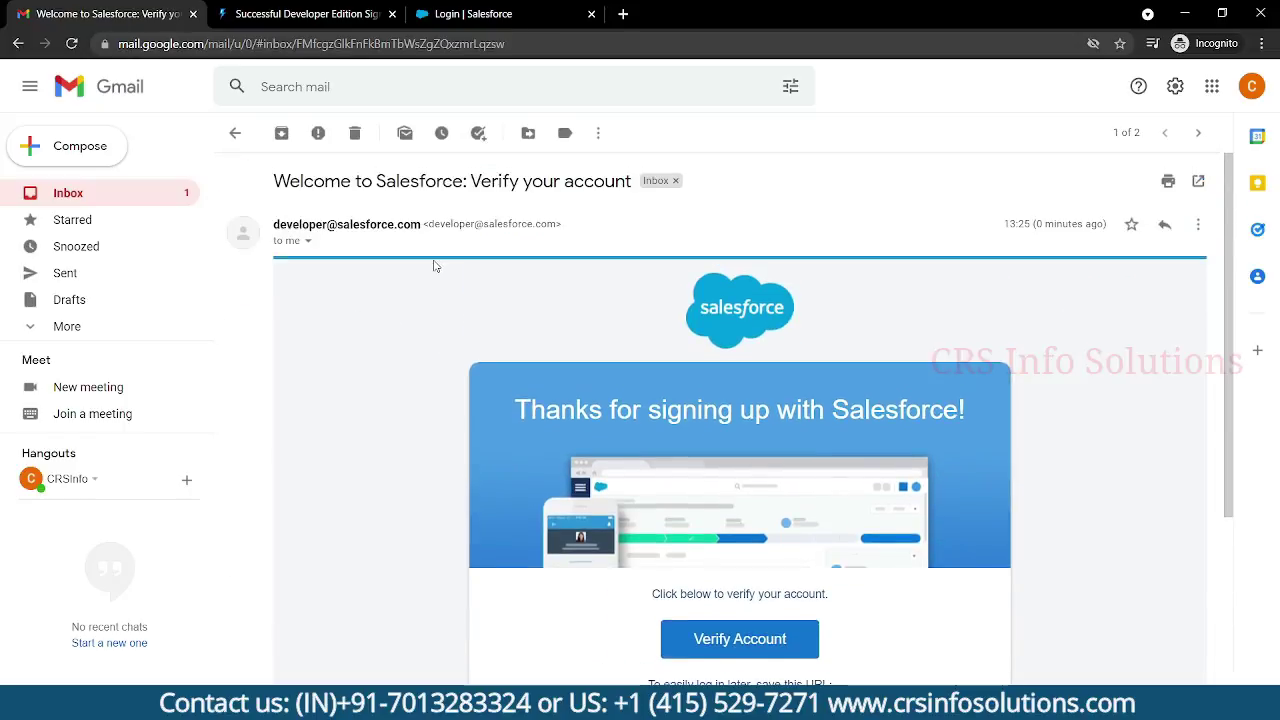
scroll(434, 265, "down", 1)
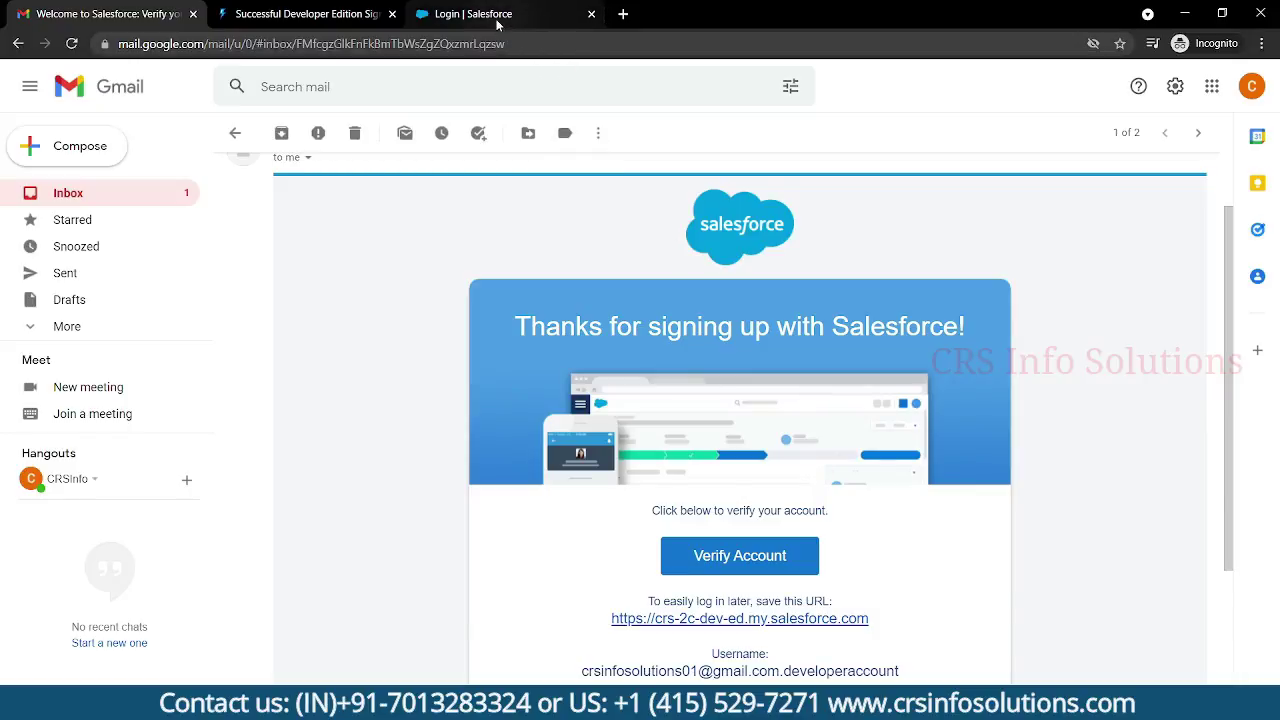
scroll(787, 320, "down", 2)
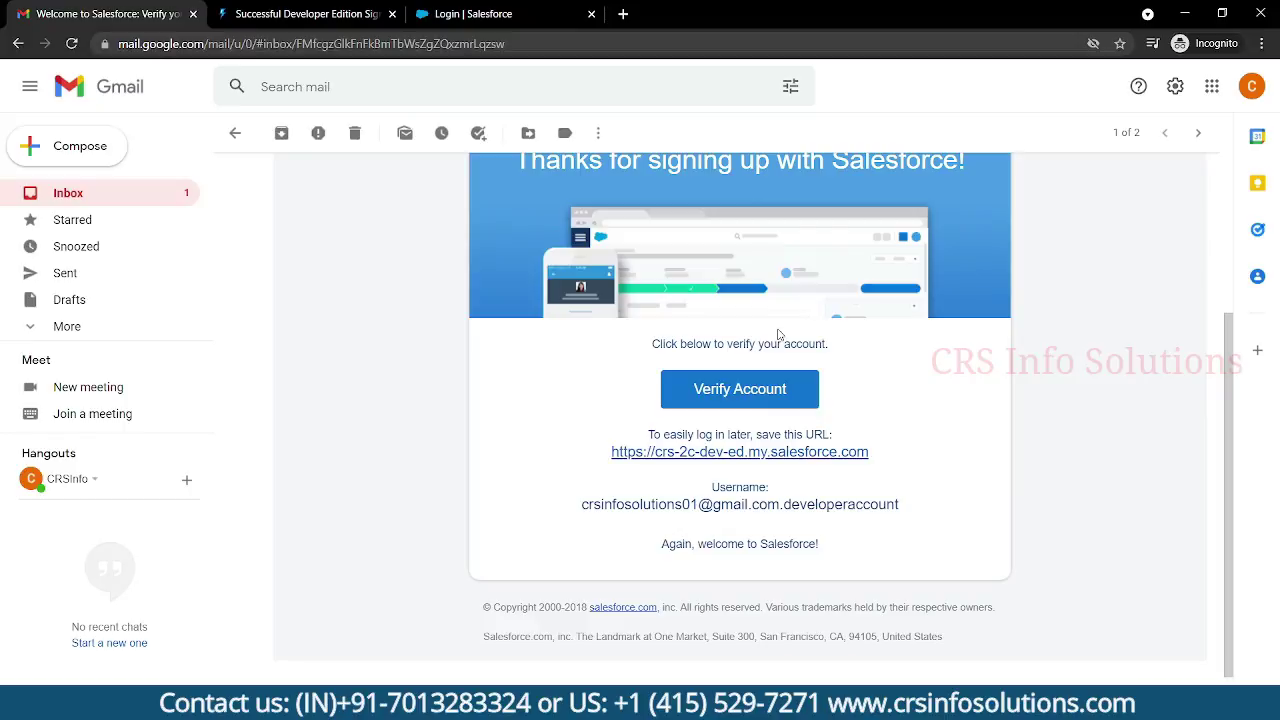
left_click(736, 400)
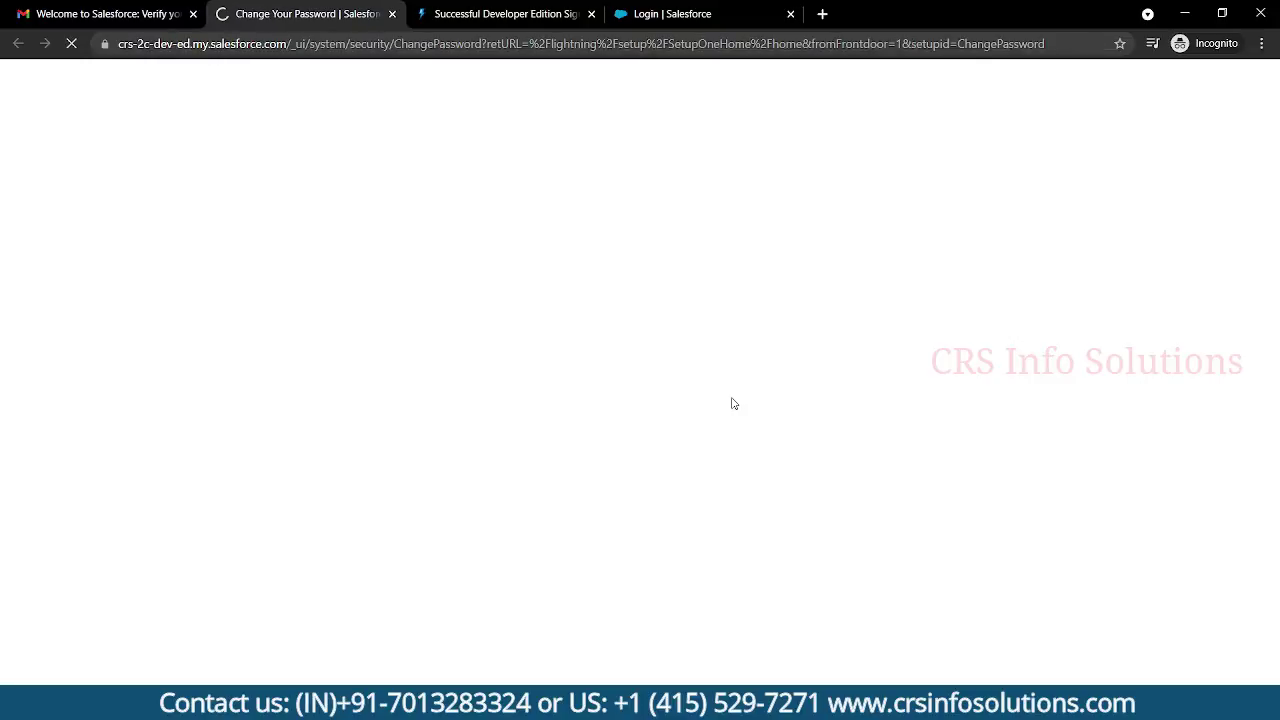
Enter and confirm the new password, then type the birth-city security answer.
scroll(693, 376, "down", 1)
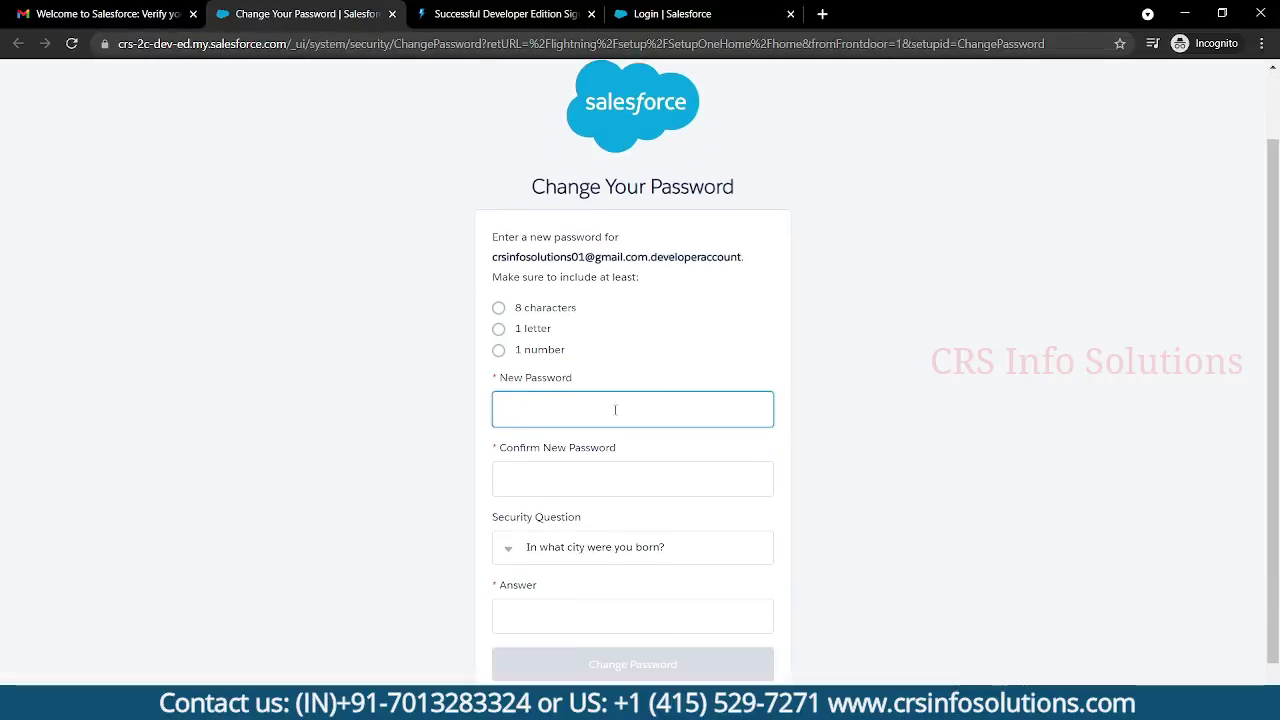
scroll(823, 391, "down", 1)
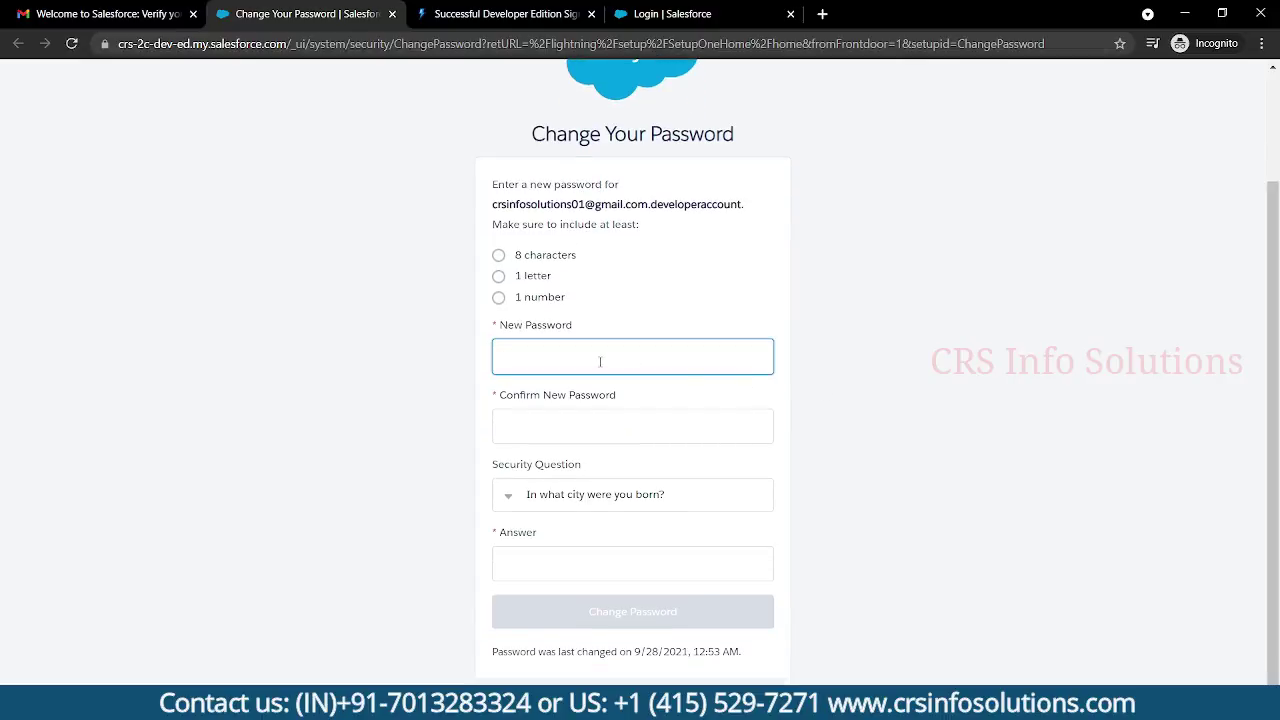
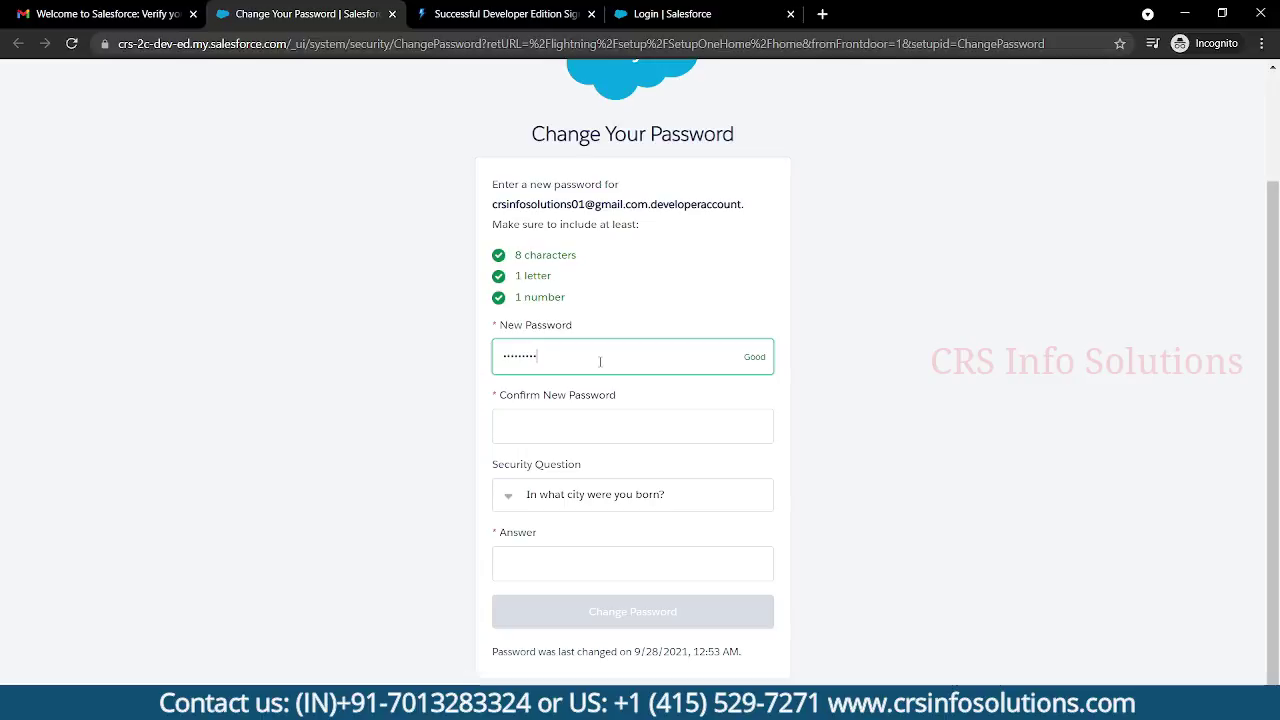
key("Tab")
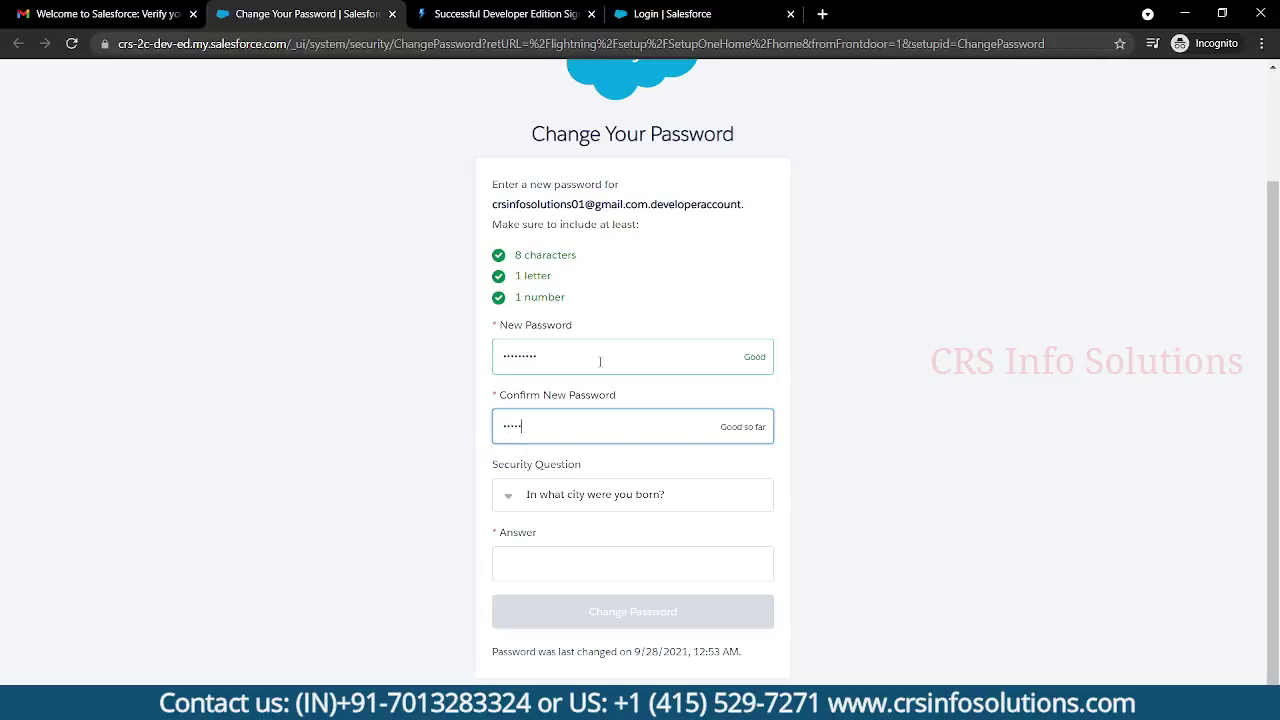
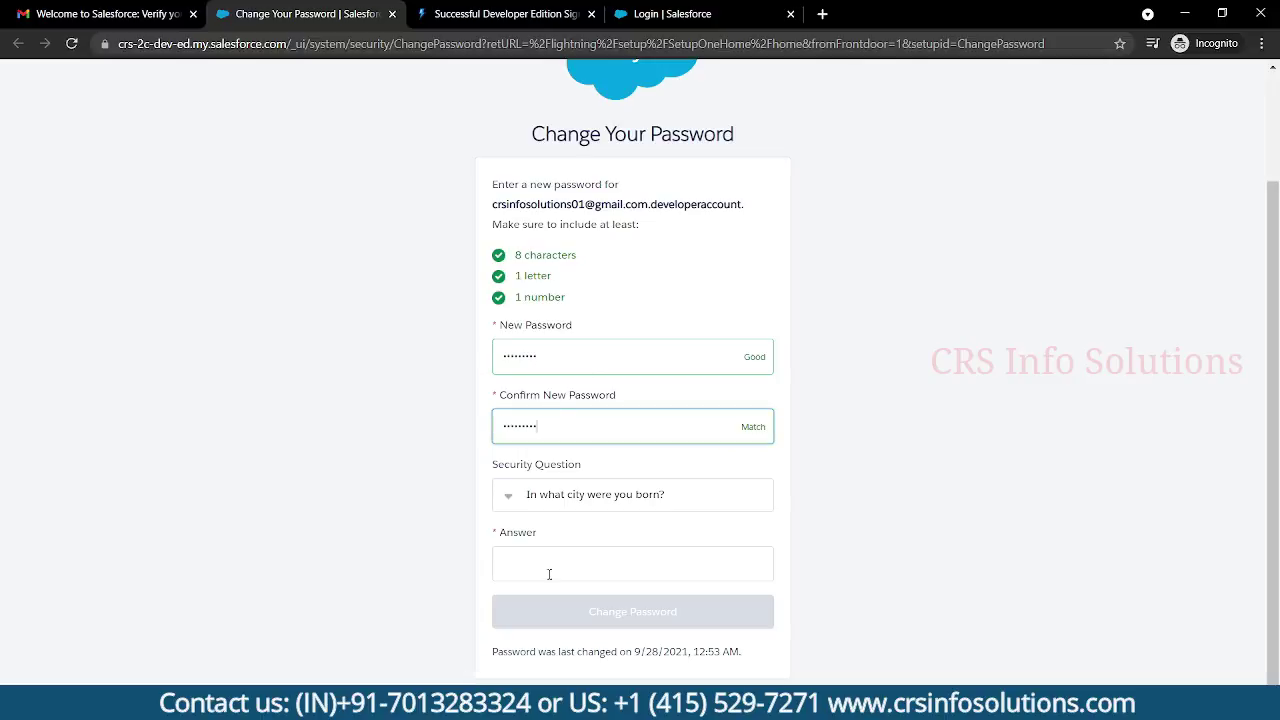
left_click(549, 574)
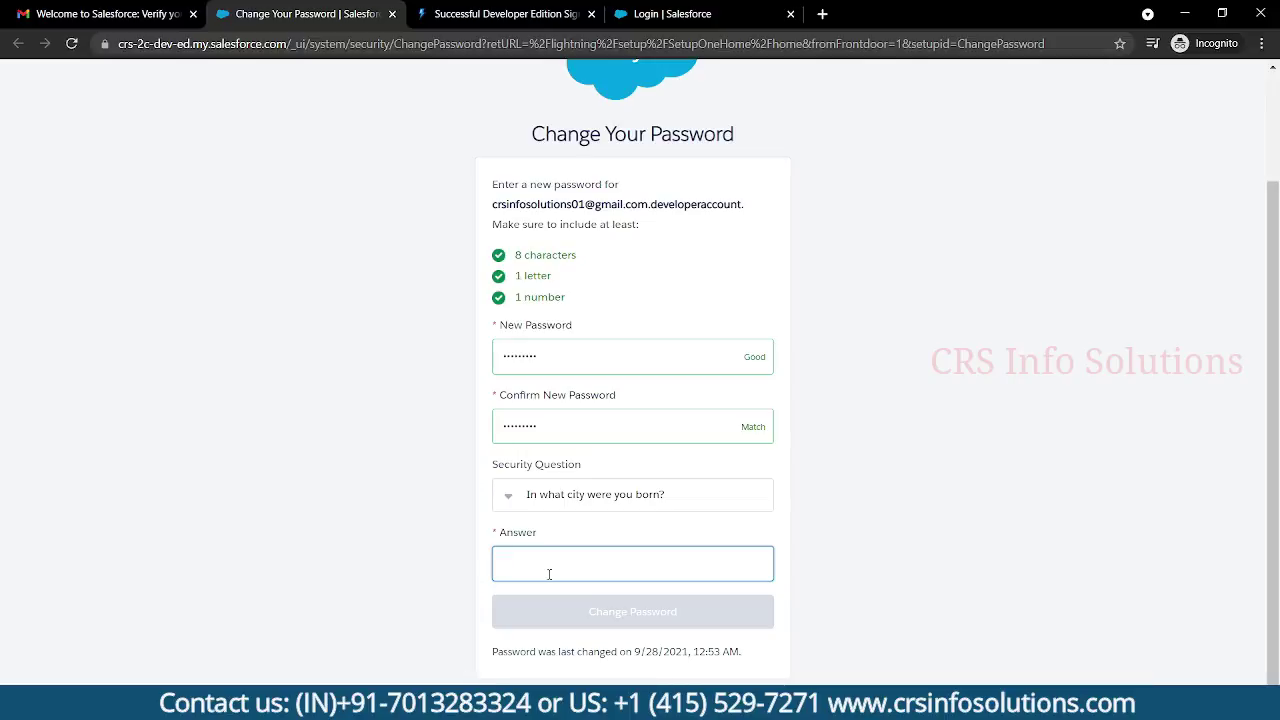
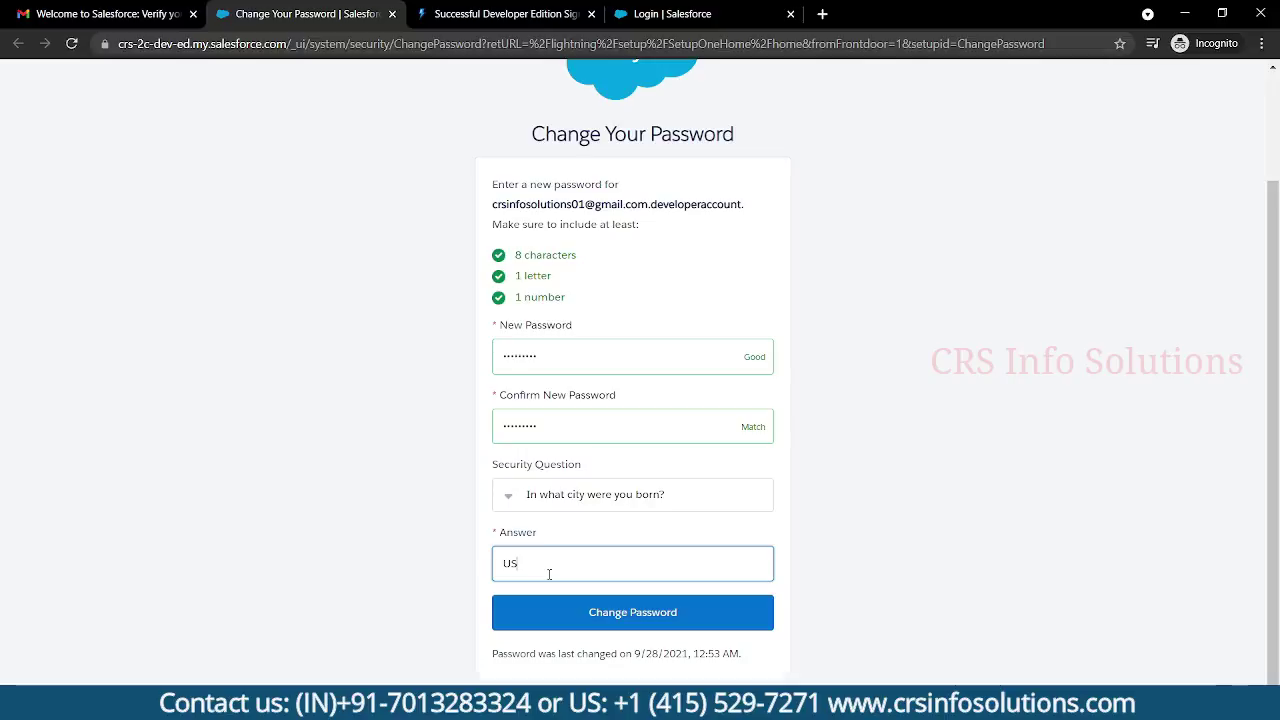
Submit the password change and dismiss the welcome popup on Setup Home.
left_click(679, 620)
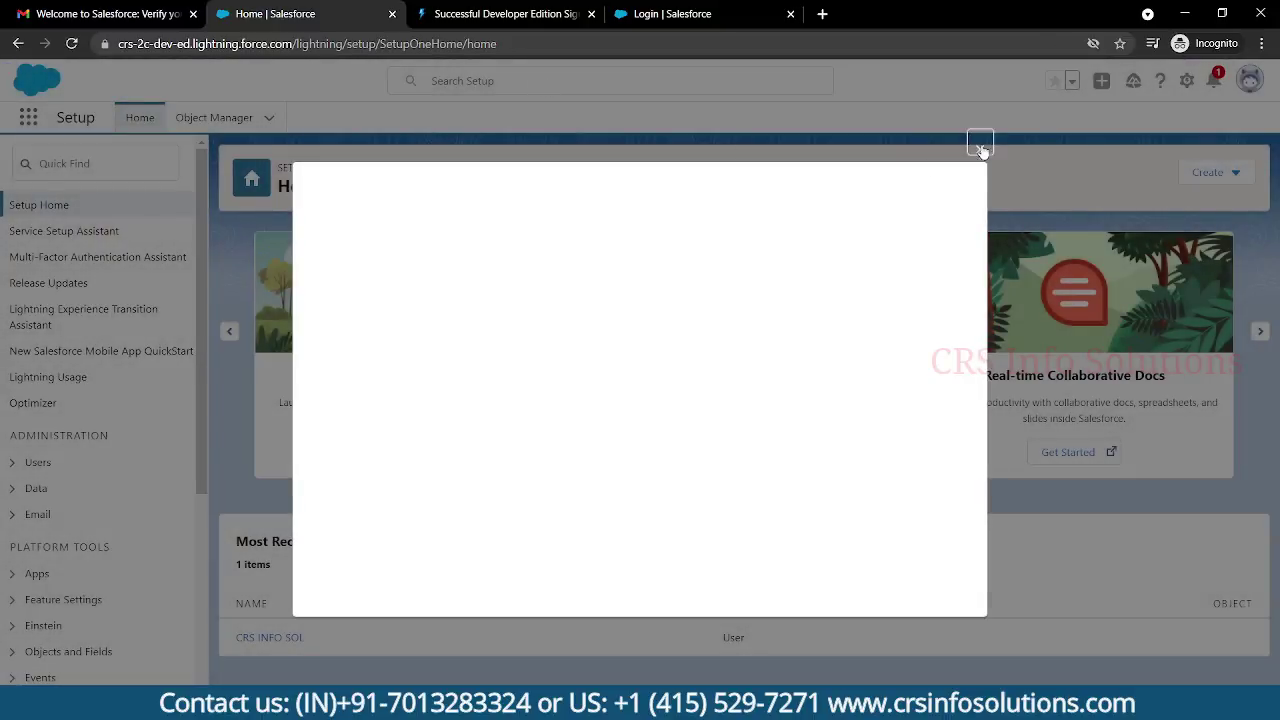
left_click(978, 146)
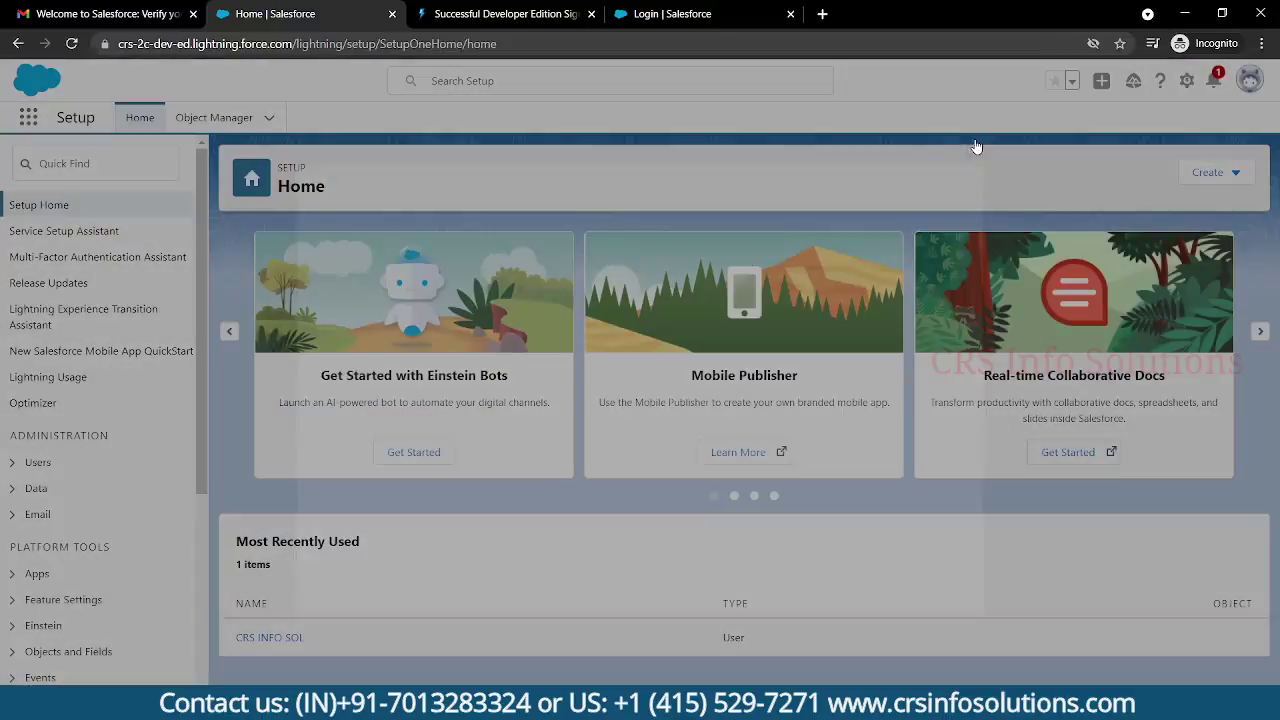
Select the username and login URL in the verification email, then return to the Salesforce login page.
left_click(128, 22)
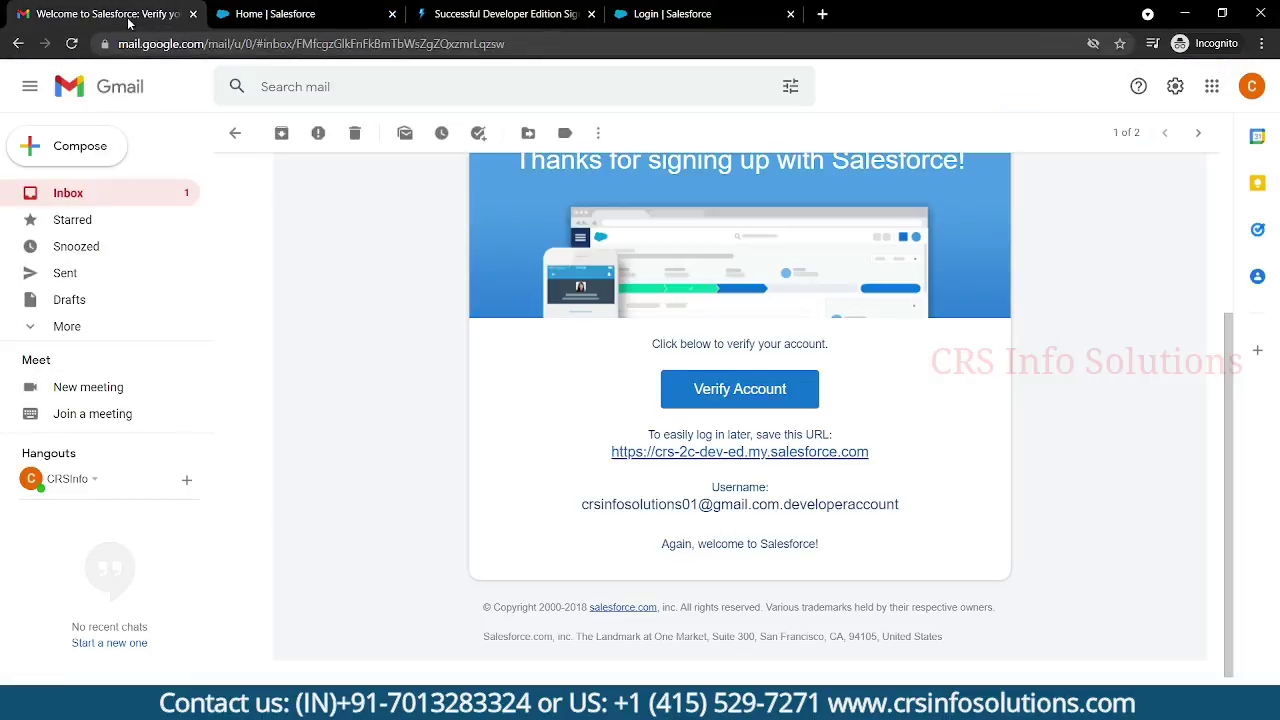
left_click_drag(909, 505, 586, 504)
key("ctrl+c")
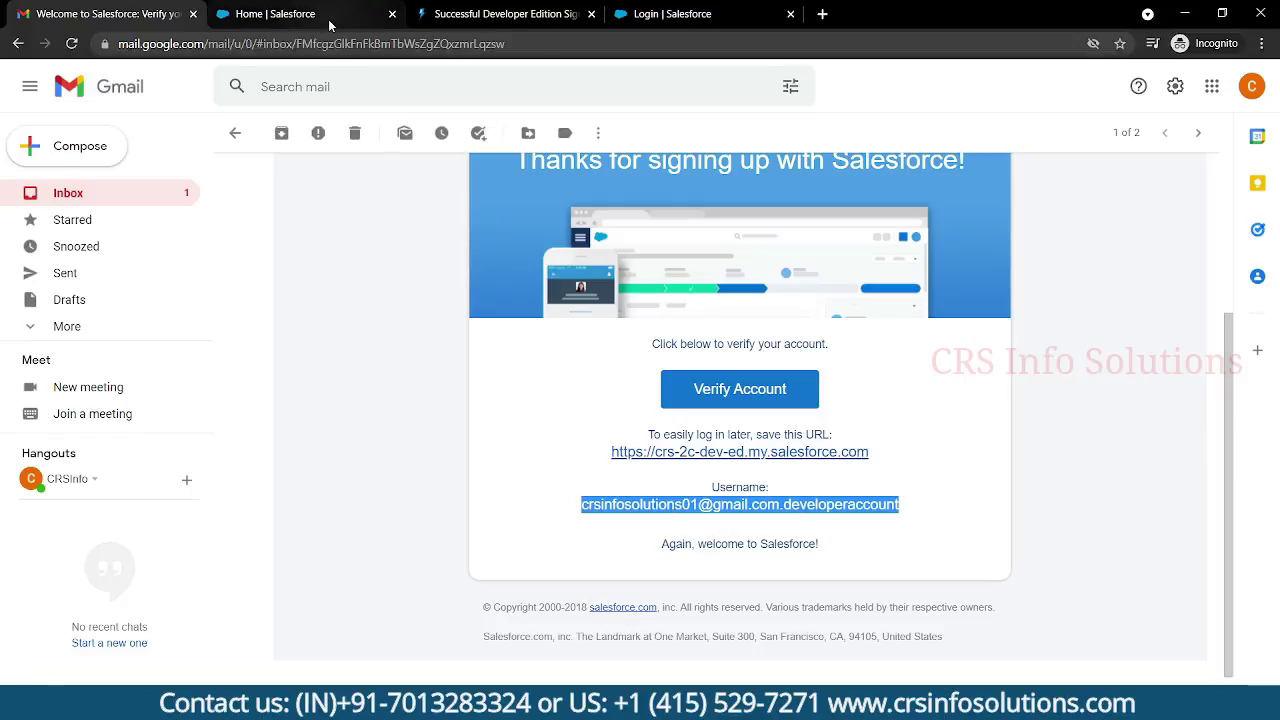
left_click(333, 22)
left_click(163, 22)
left_click_drag(869, 452, 608, 452)
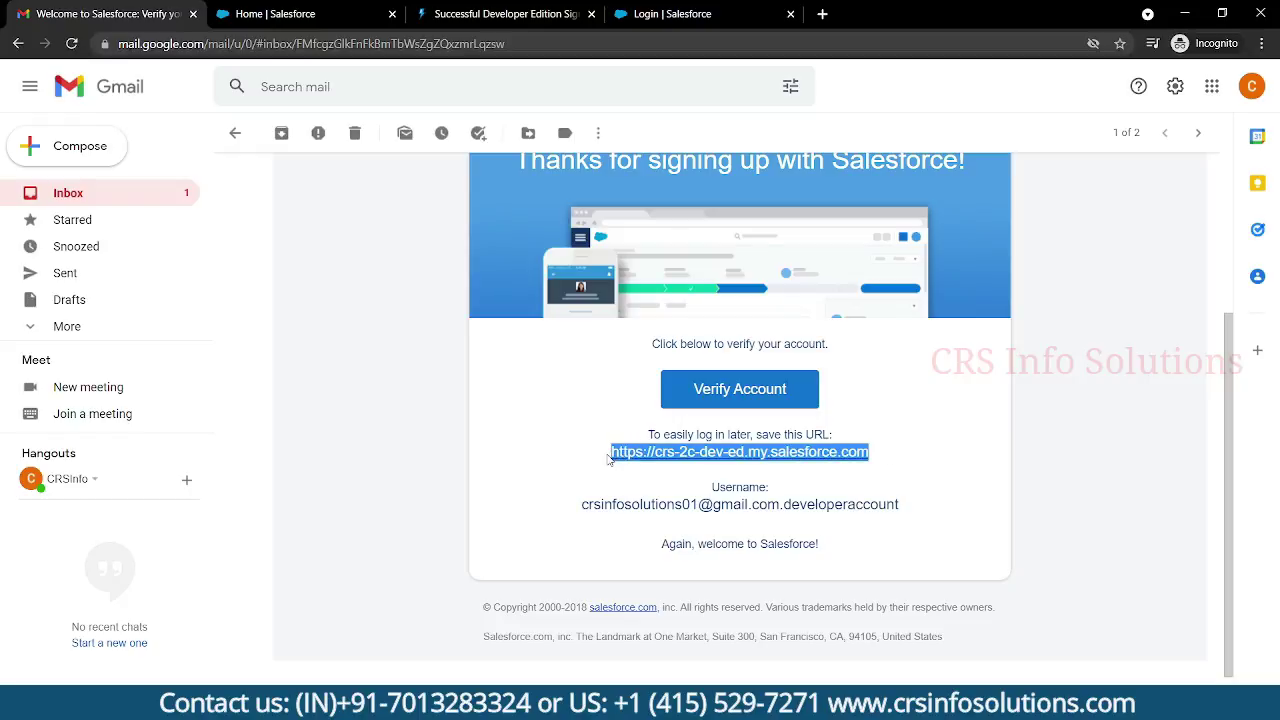
left_click(645, 27)
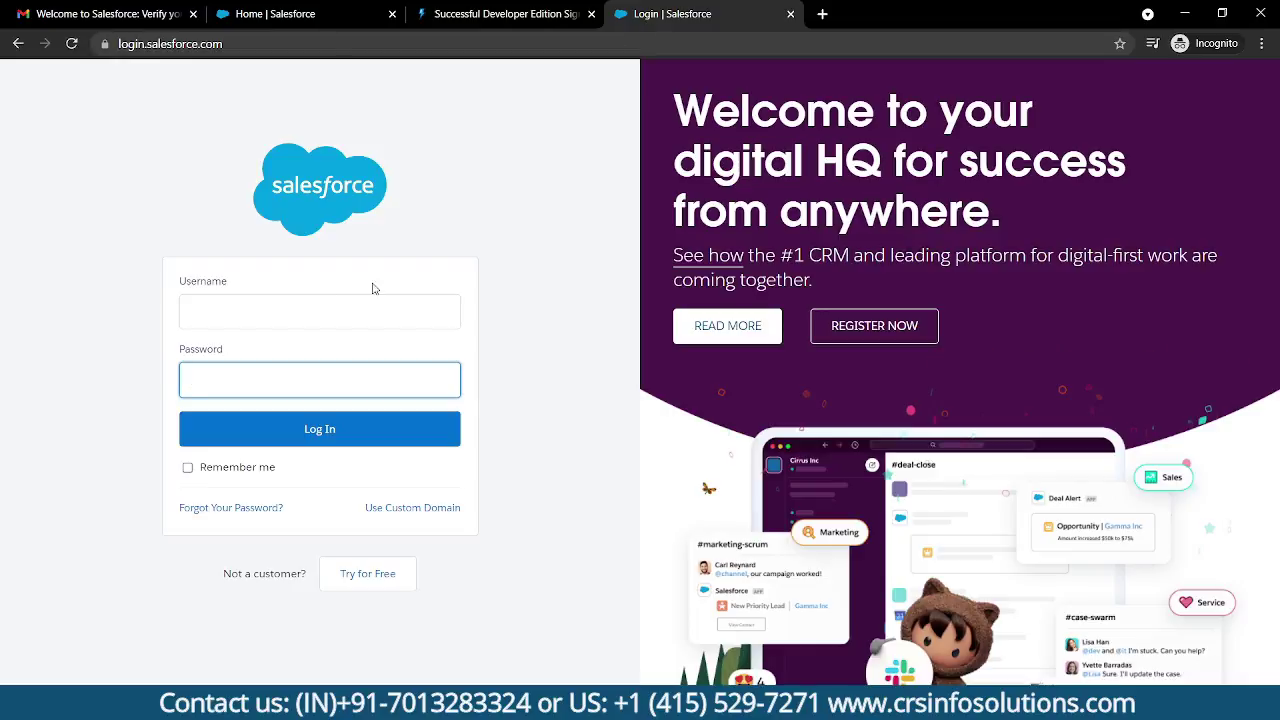
Submit the pasted developer username with a password; the login is rejected with a credentials error.
left_click(300, 306)
key("ctrl+v")
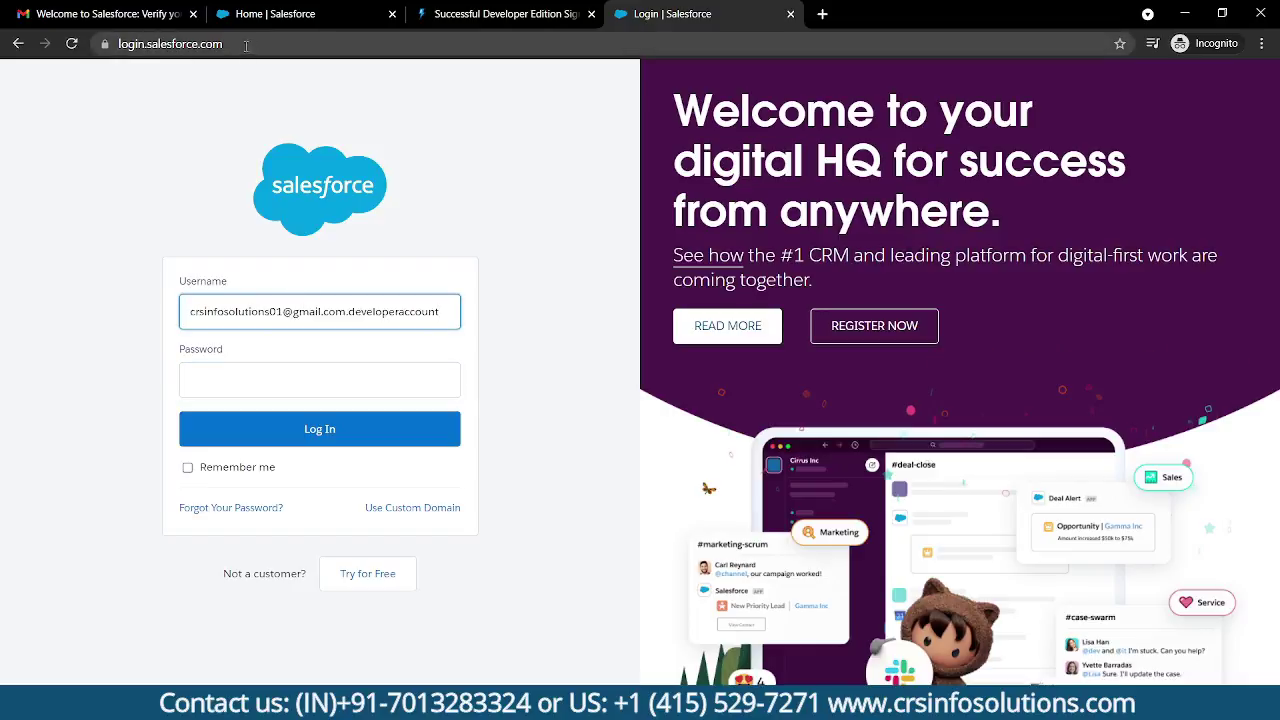
left_click(234, 368)
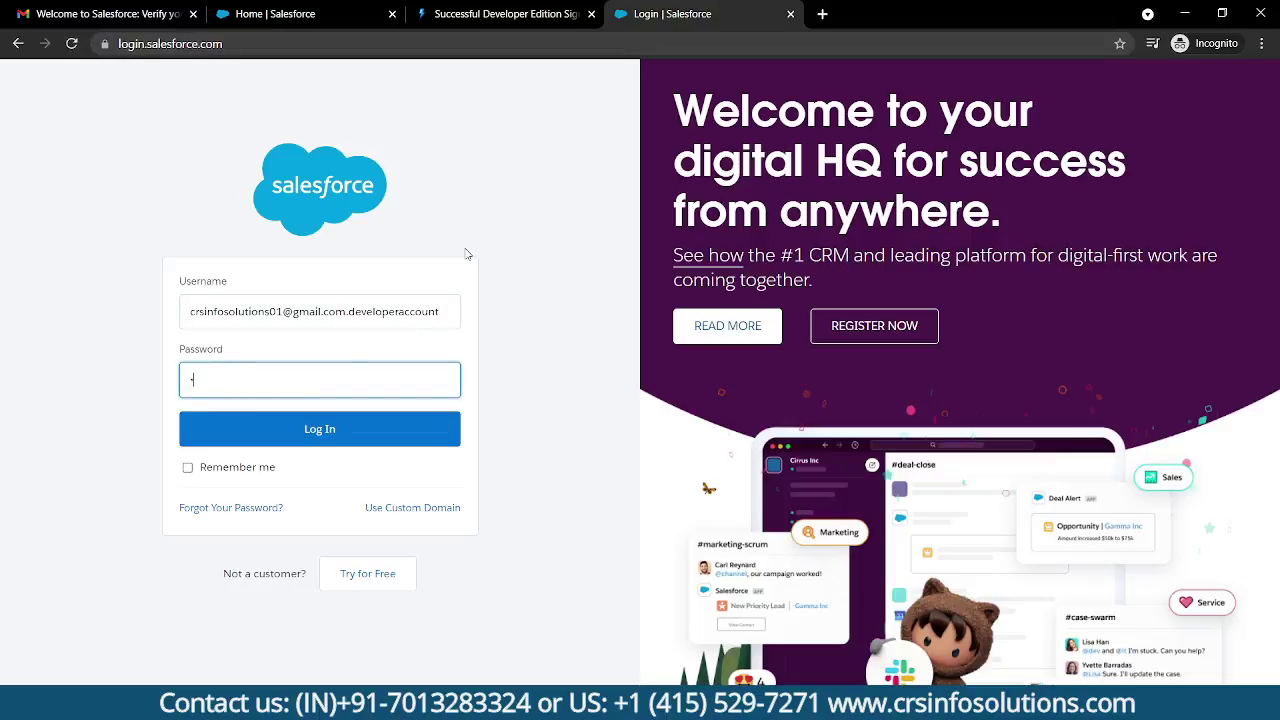
type("••••••")
left_click(556, 298)
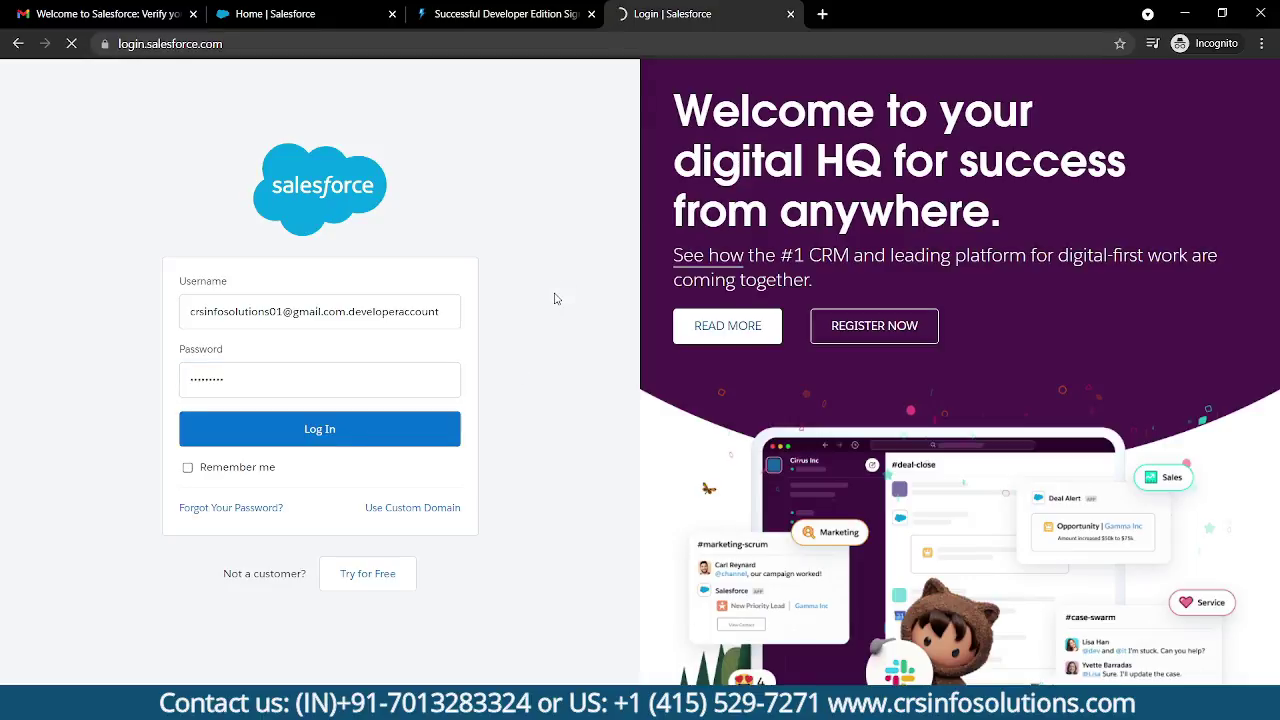
left_click(475, 24)
left_click(627, 18)
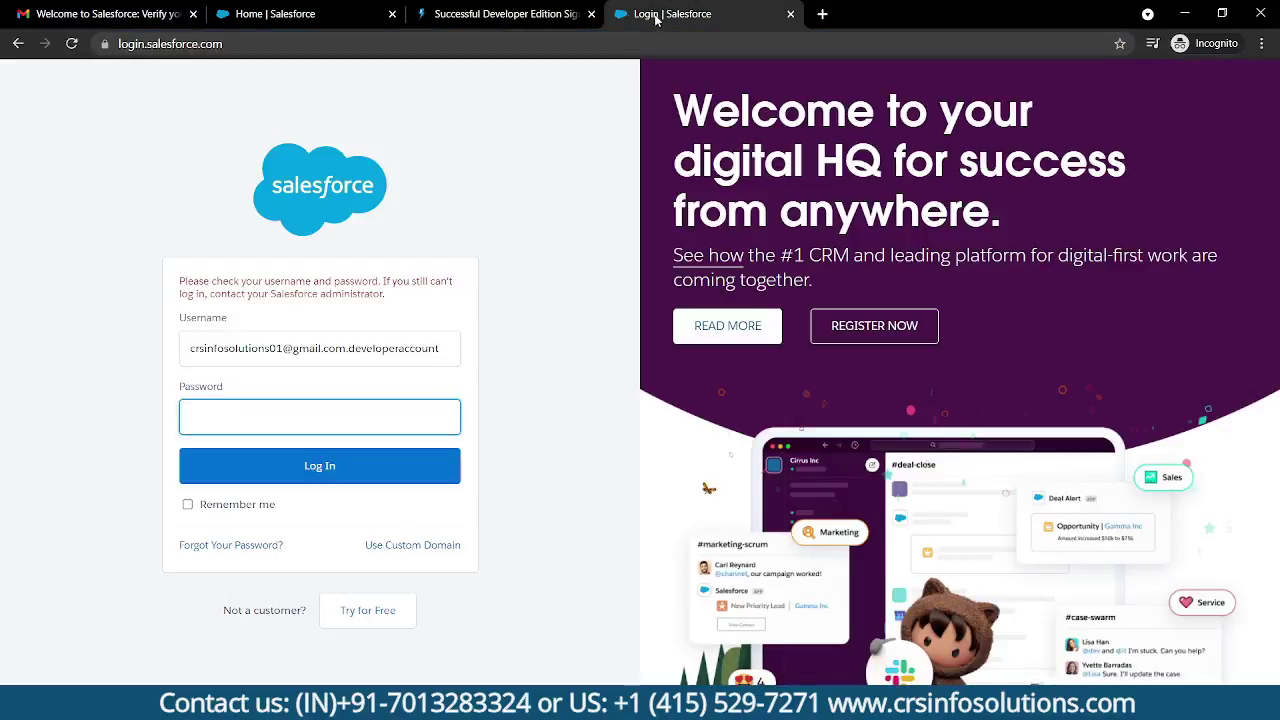
Close the failed login tab and log out of the developer org from Setup home.
left_click(790, 14)
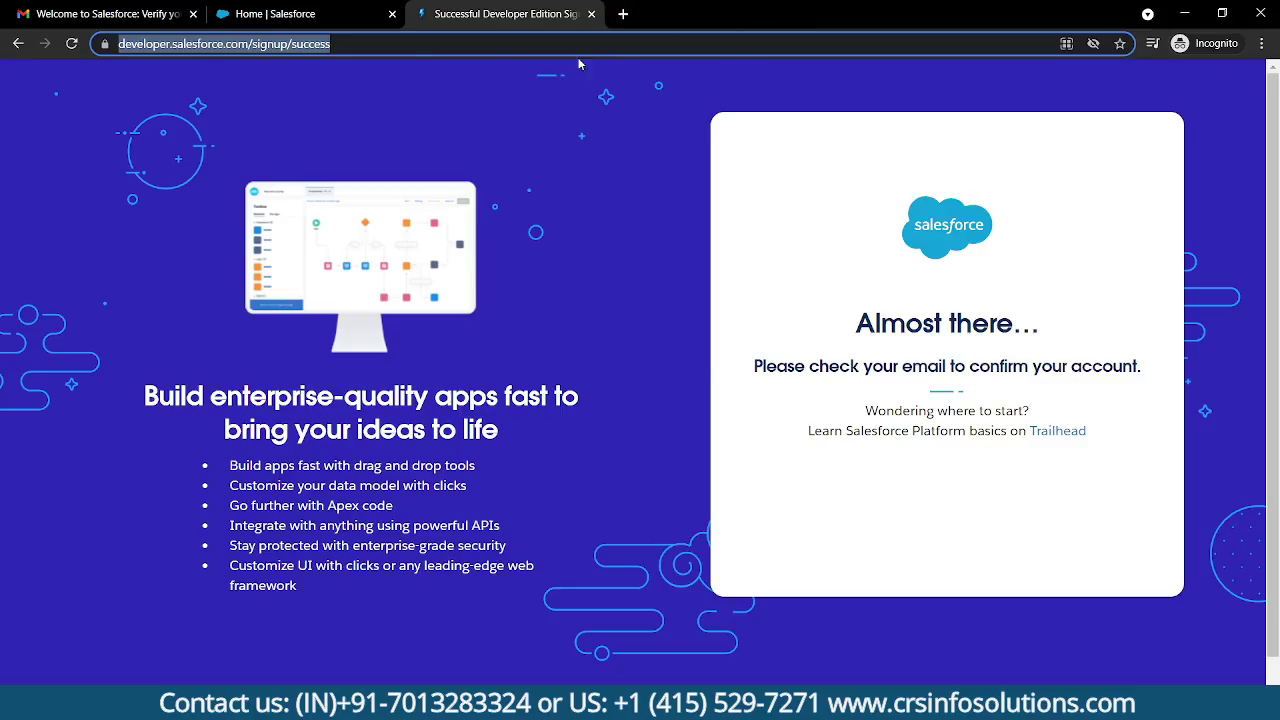
left_click(290, 14)
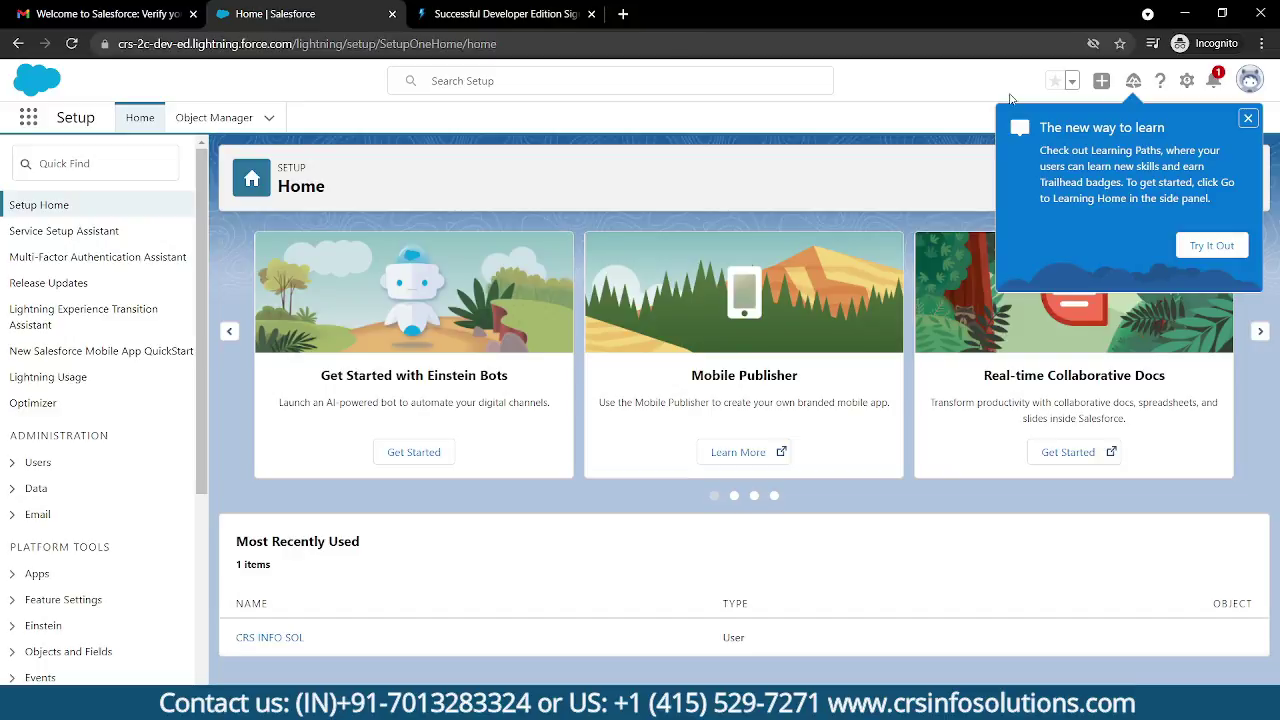
left_click(1249, 80)
left_click(1098, 167)
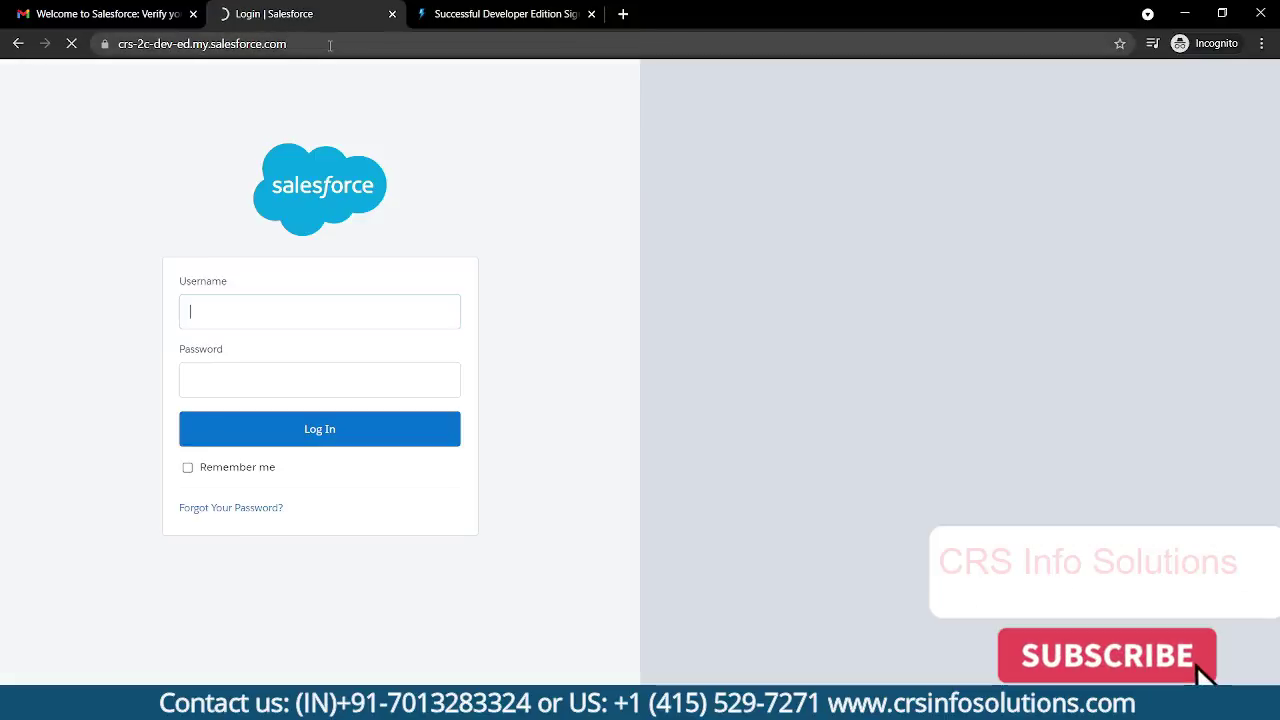
Retry the login at login.salesforce.com with the pasted username and a password, which fails again.
left_click(330, 45)
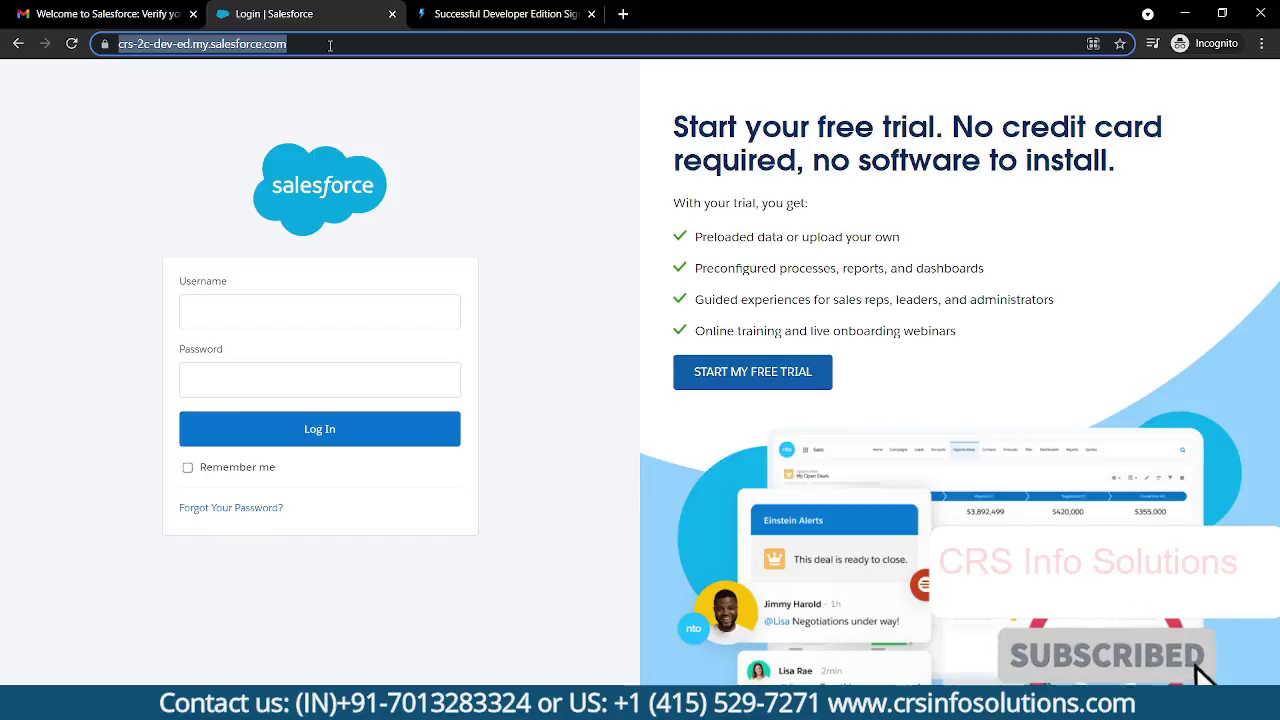
type("log")
key("Return")
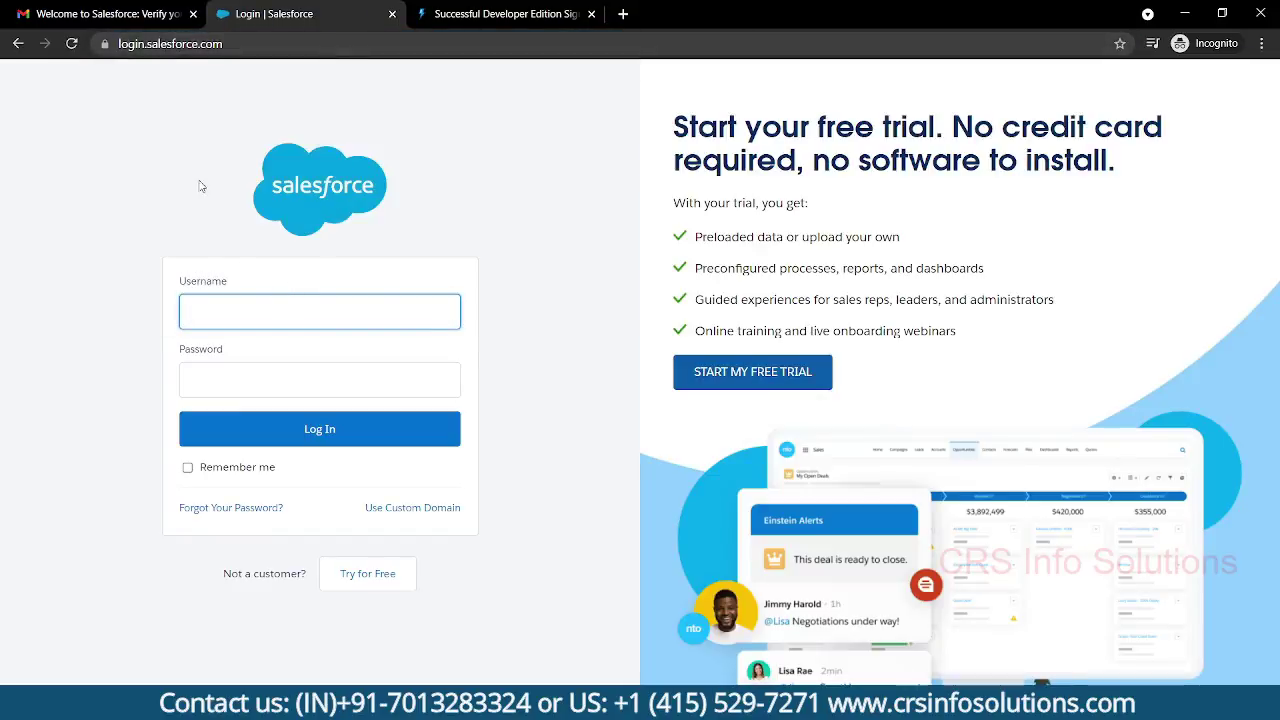
key("ctrl+v")
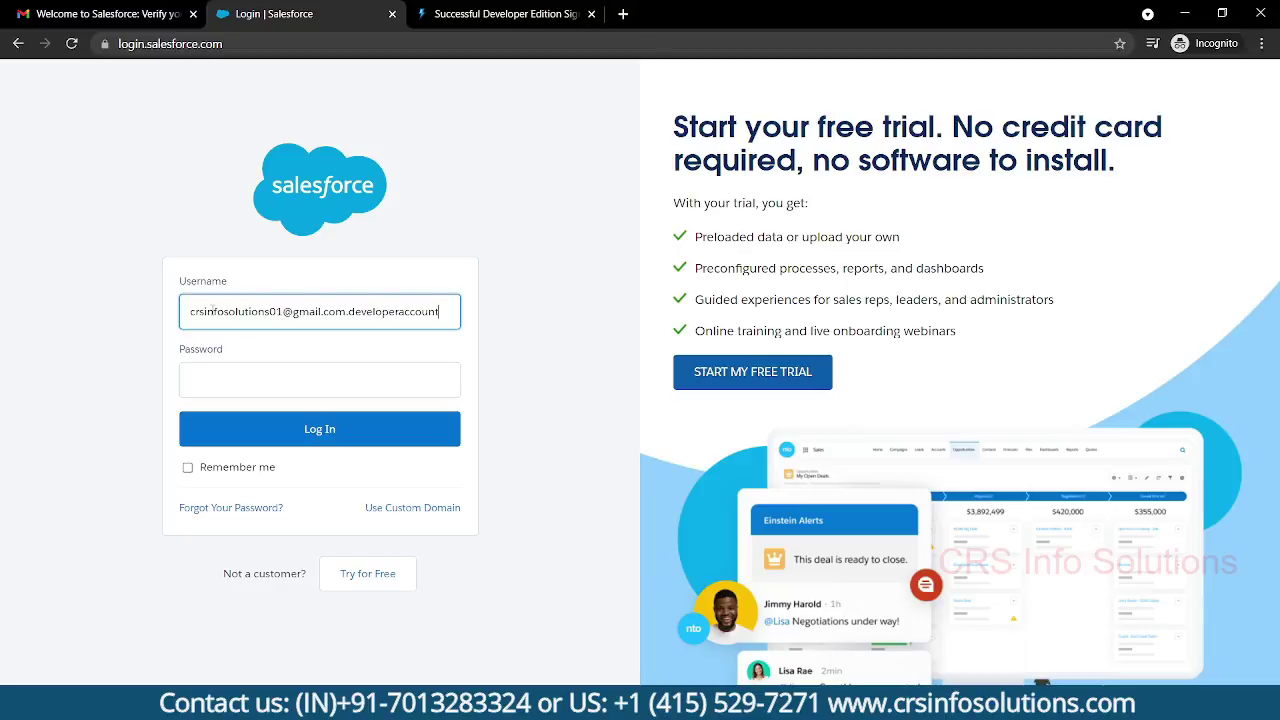
left_click(158, 336)
left_click(231, 375)
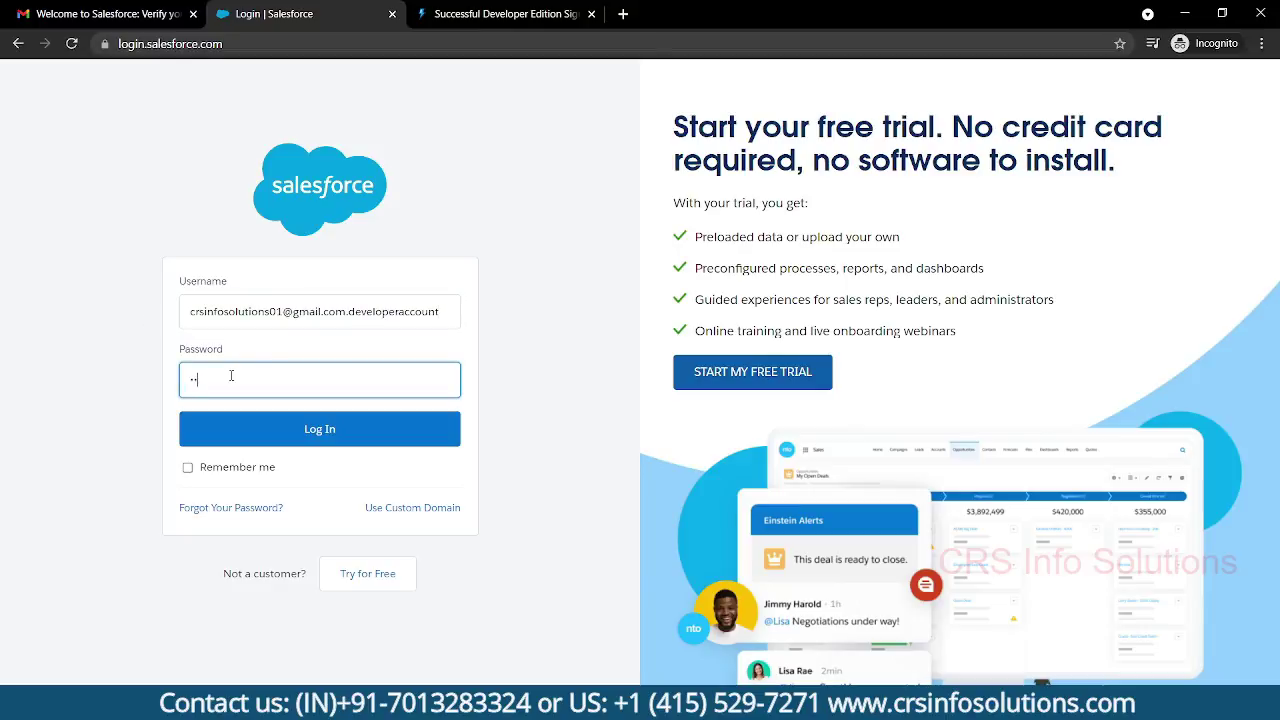
type("••")
key("Return")
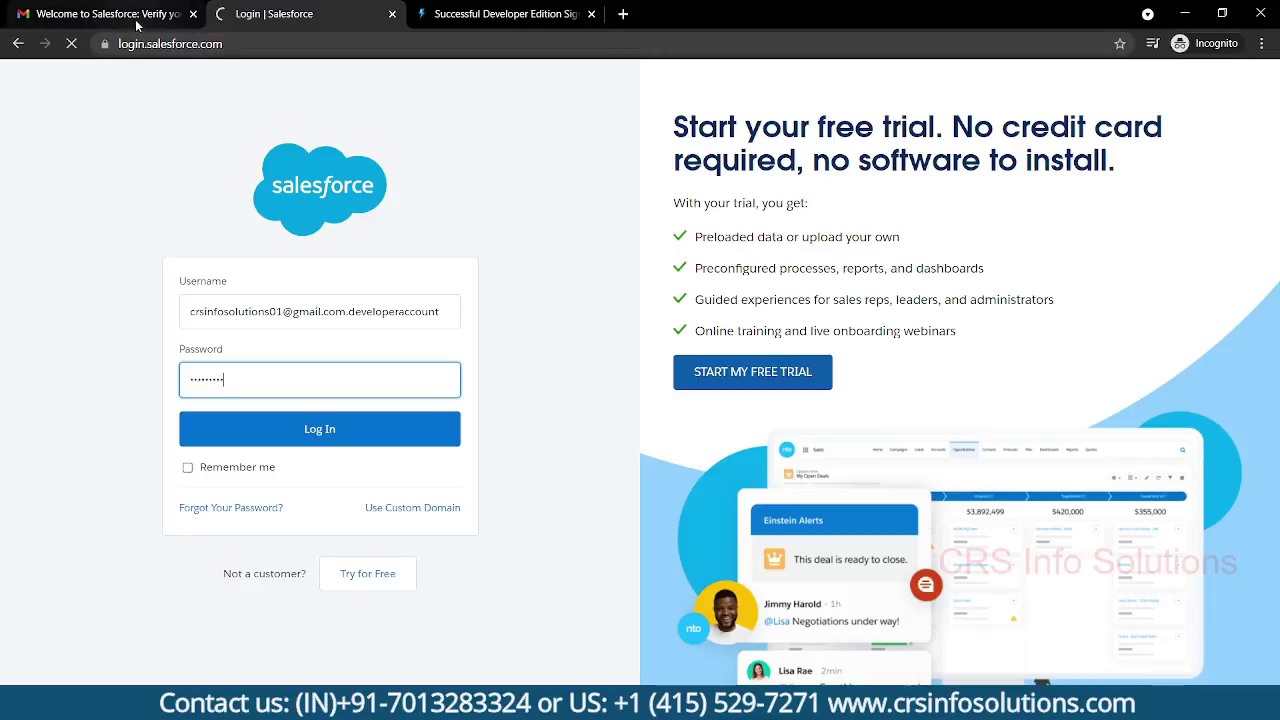
Select the account username from the verification email in Gmail for reuse.
left_click(211, 133)
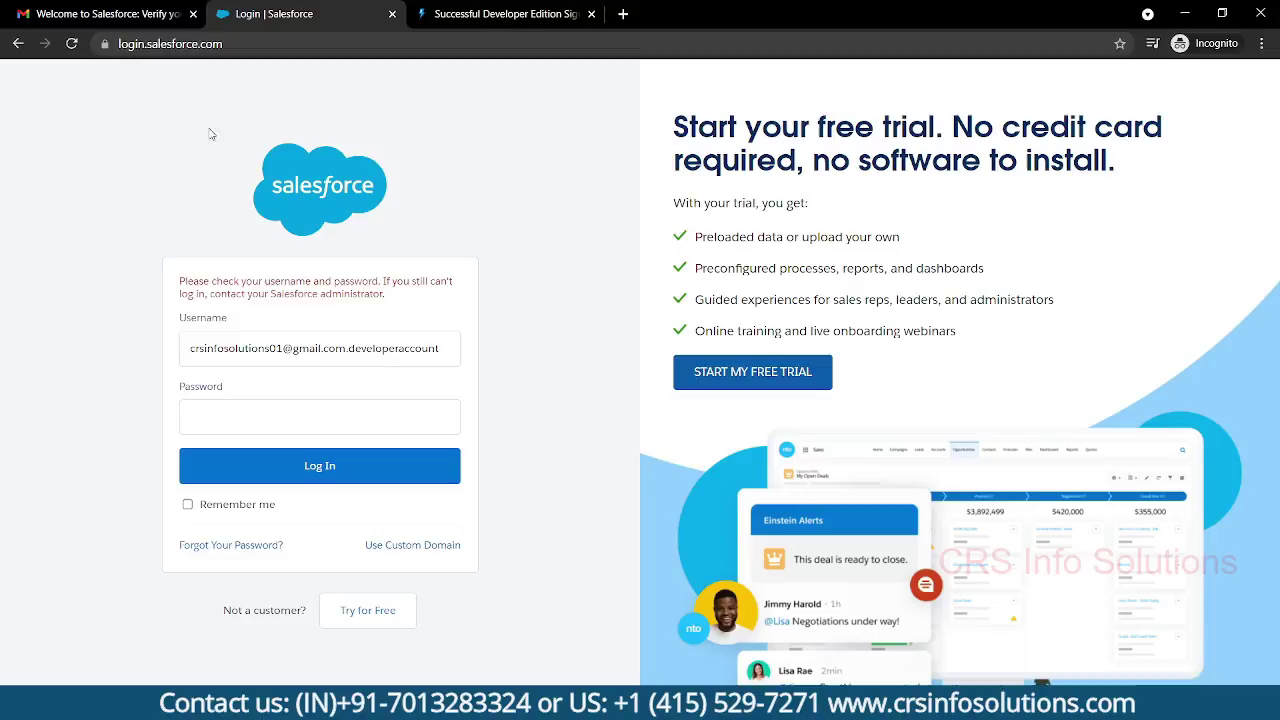
left_click(105, 14)
left_click(494, 405)
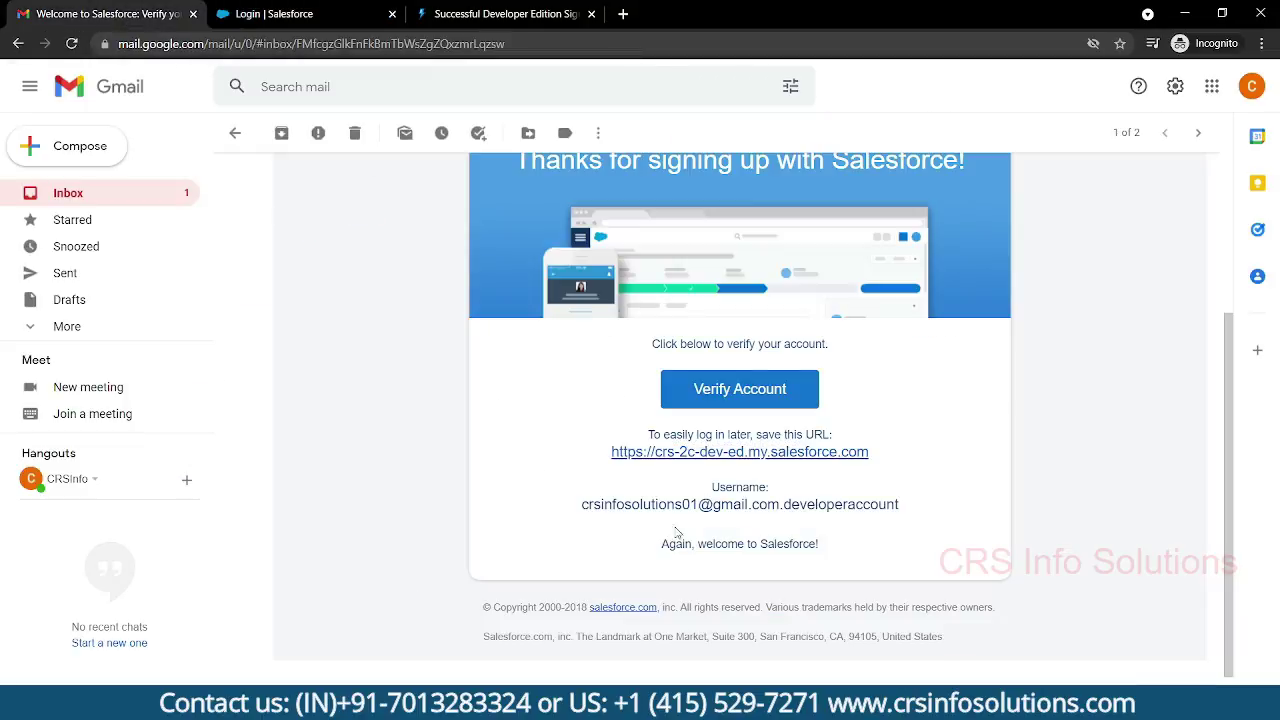
left_click_drag(904, 507, 578, 512)
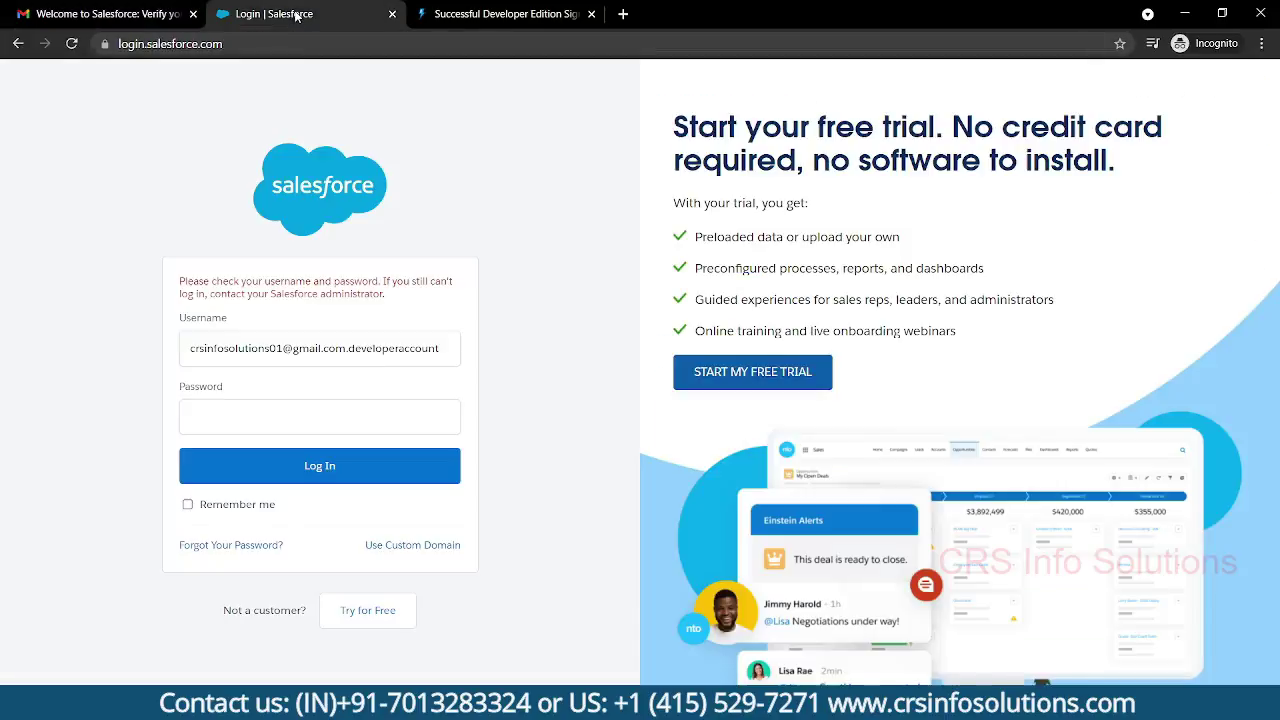
left_click(280, 14)
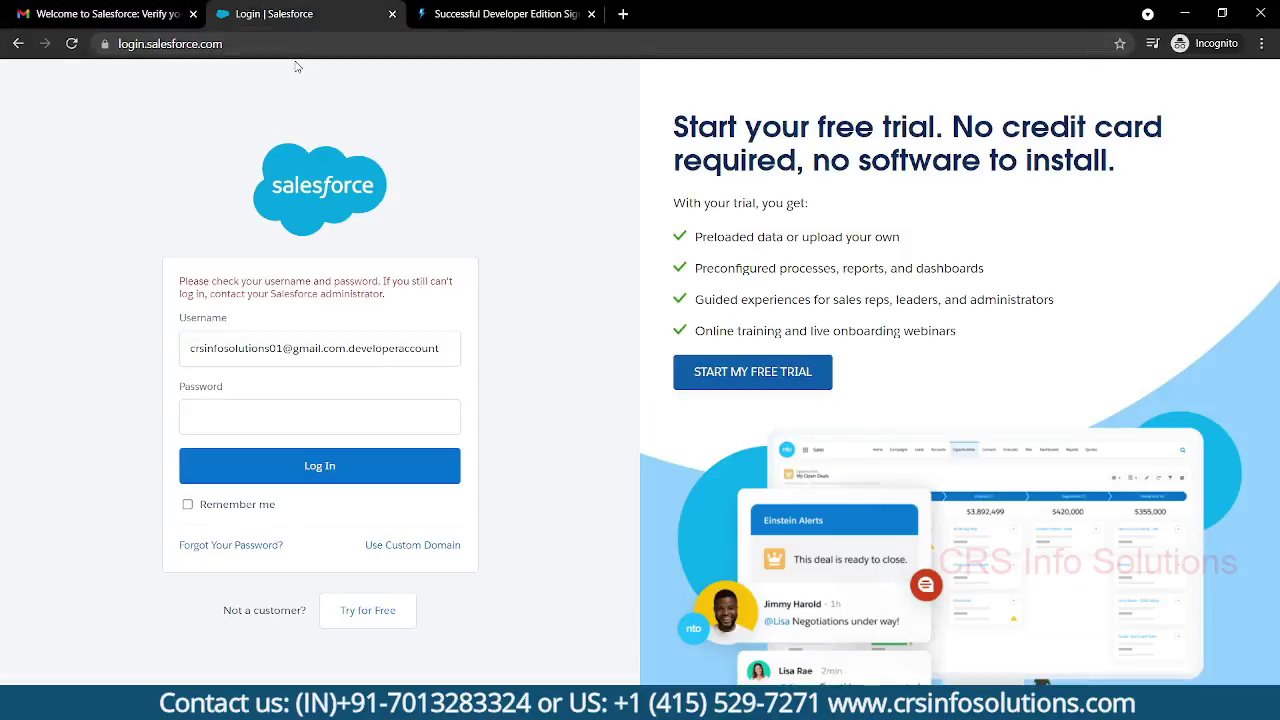
Enter the new account password on the login page and submit it.
left_click(355, 348)
left_click(276, 402)
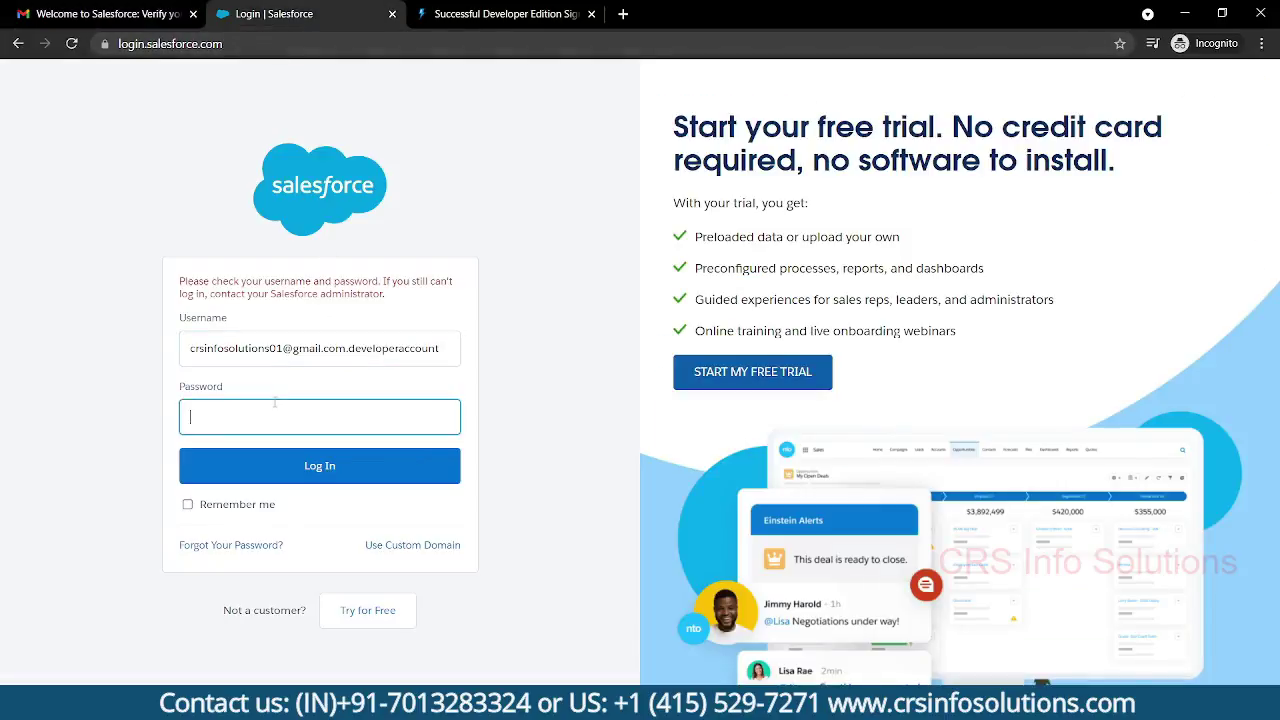
type("•••••••••")
key("Return")
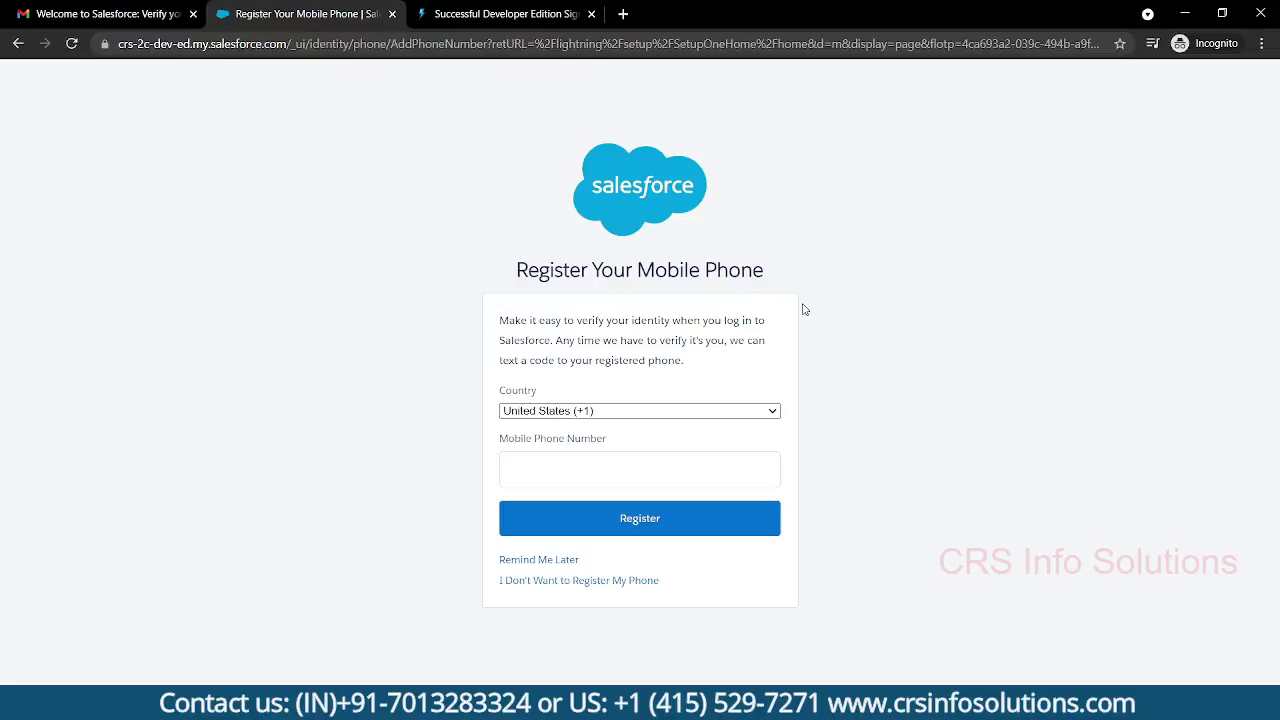
Choose 'I Don't Want to Register My Phone', leaving the mobile number blank.
left_click(545, 466)
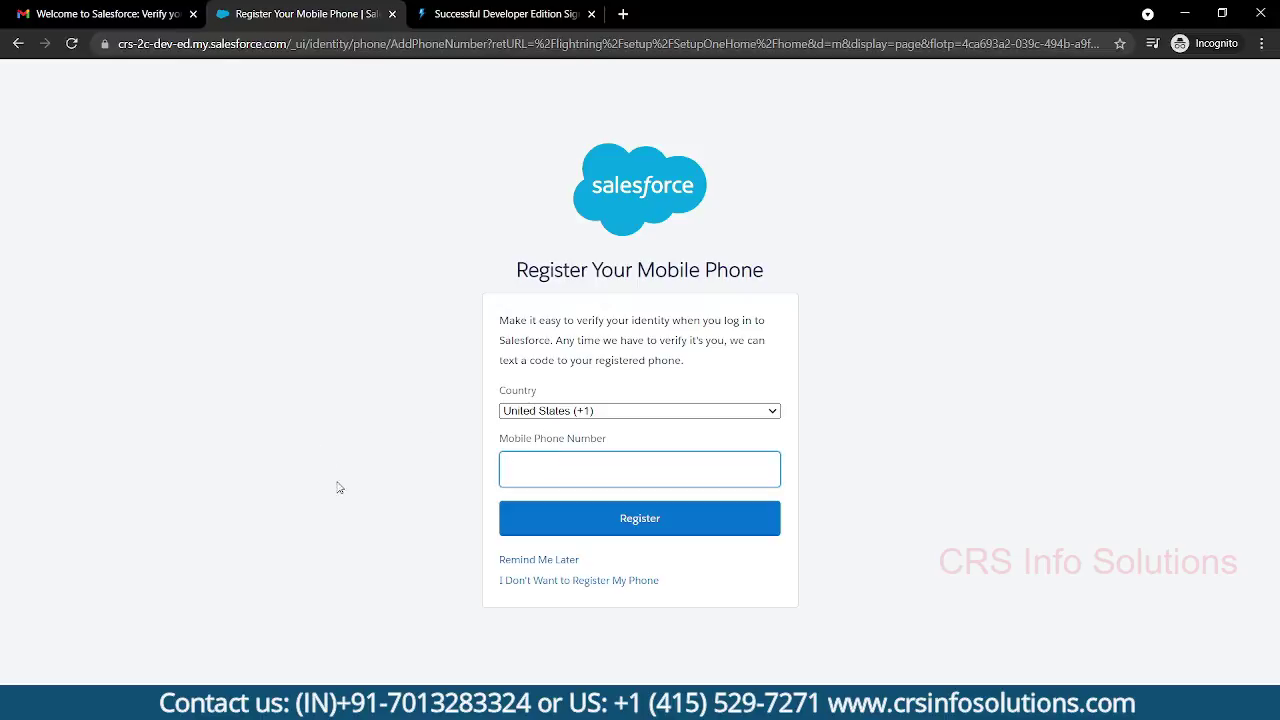
left_click(545, 581)
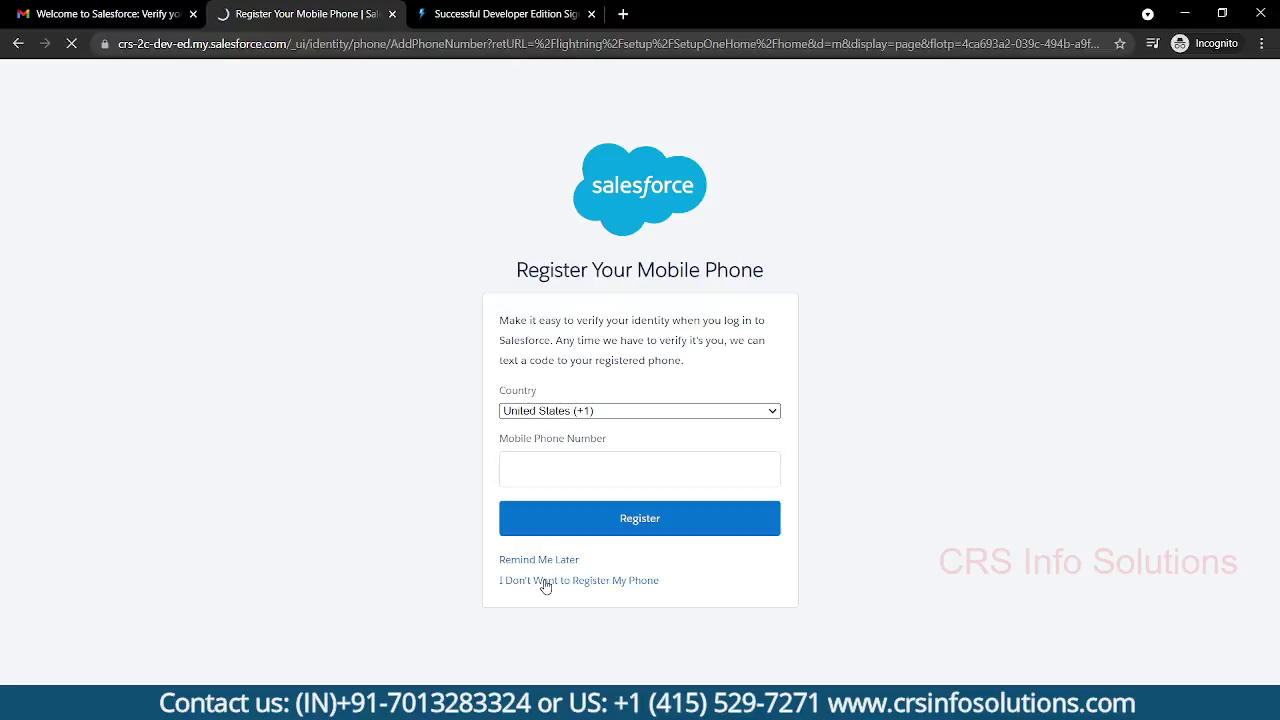